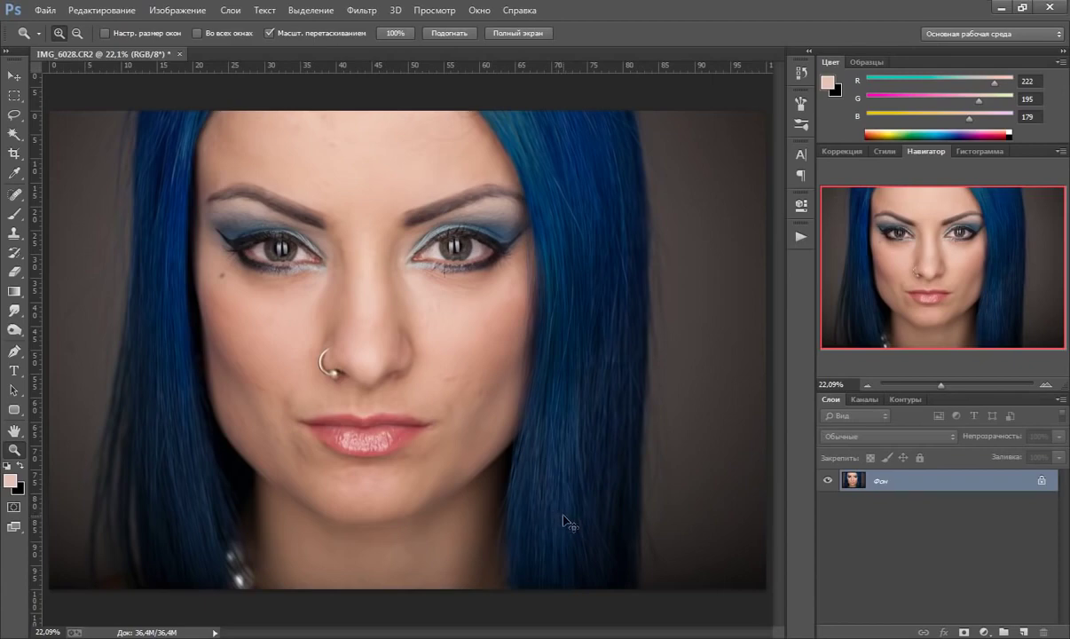
Duplicate the background twice and name the copies детали (top) and тон.
key(ctrl+j)
key(ctrl+j)
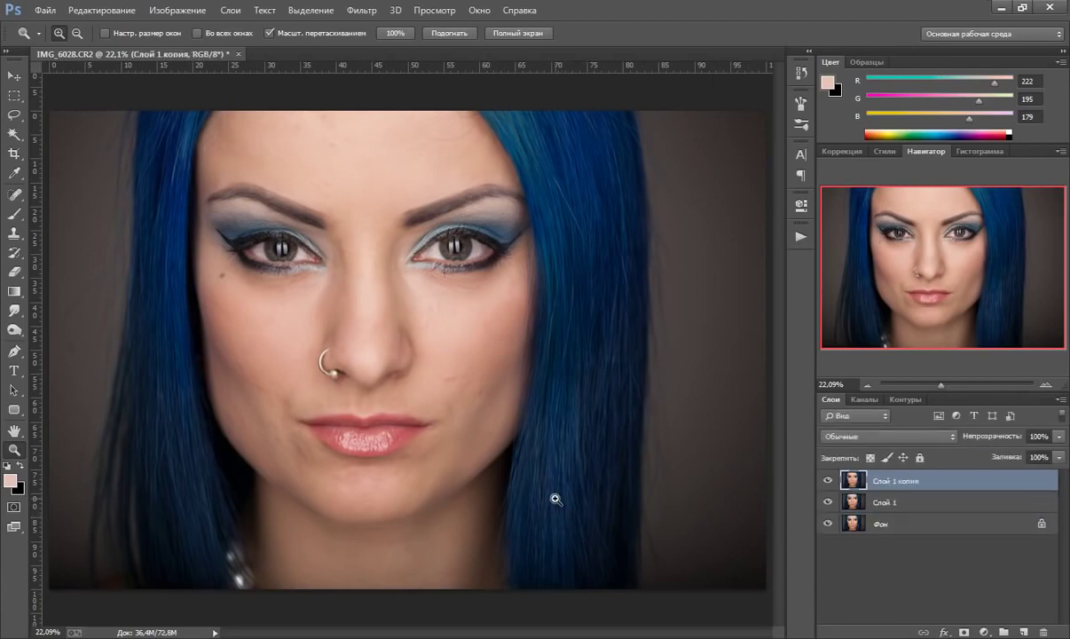
double_click(888, 483)
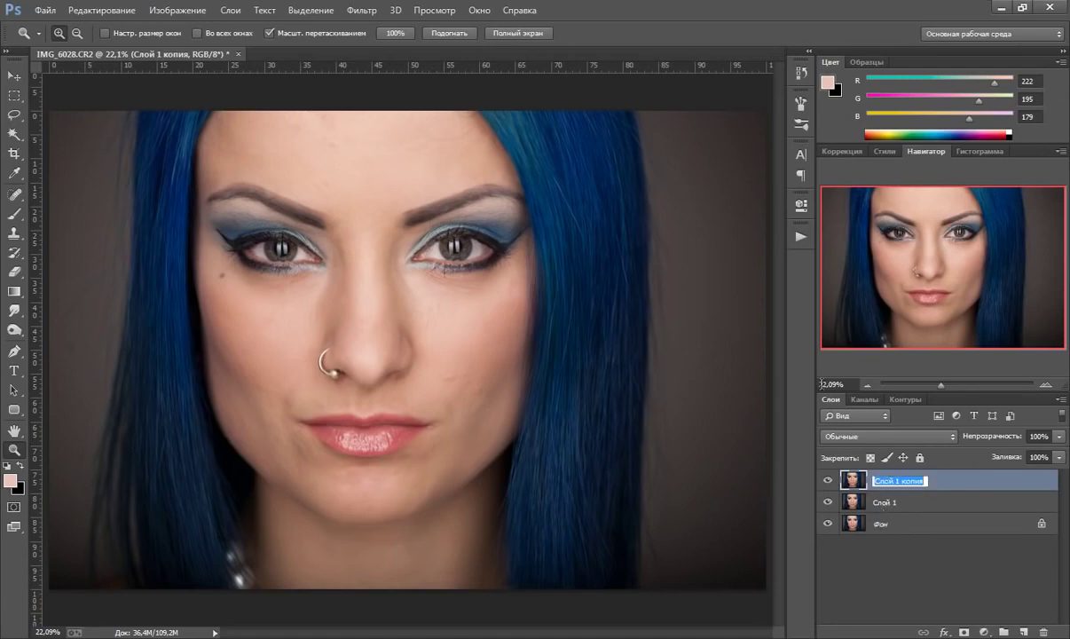
text(детал)
text(и)
key(Return)
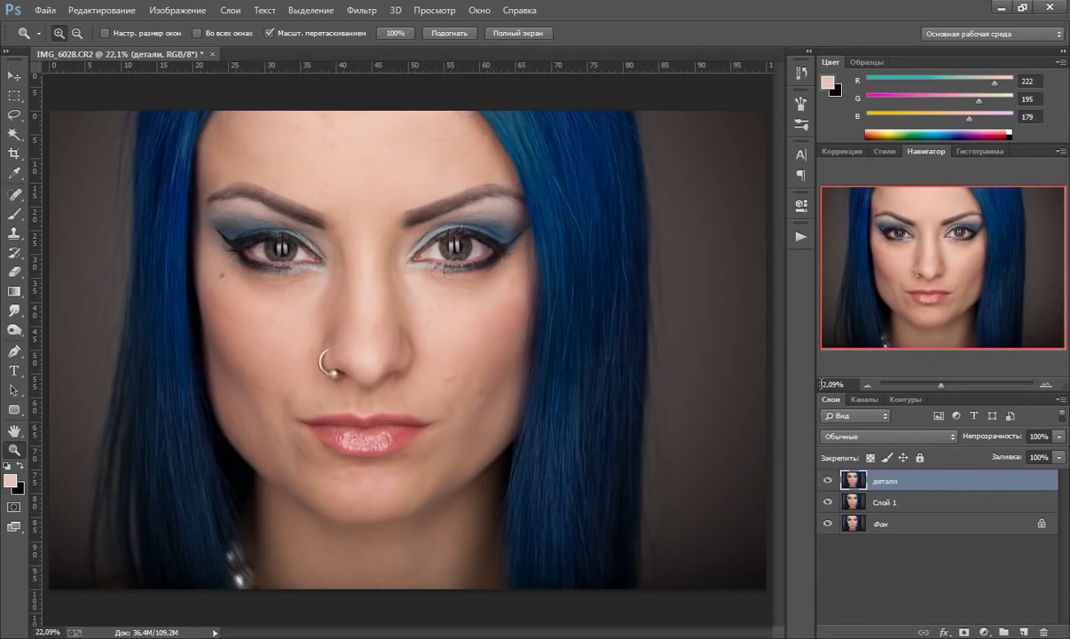
double_click(883, 503)
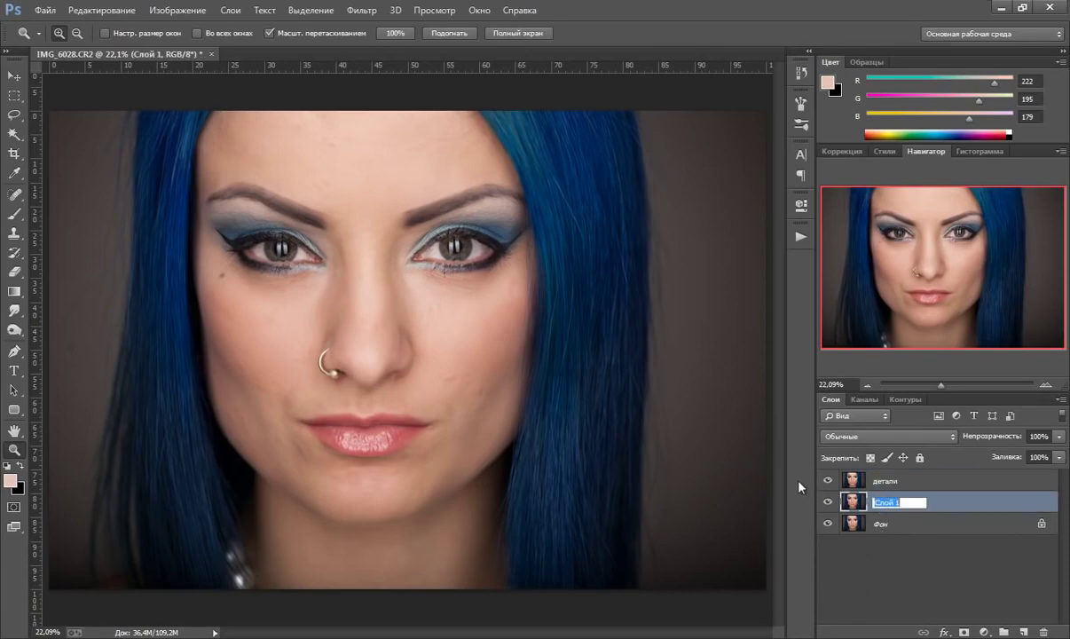
text(тон)
key(Return)
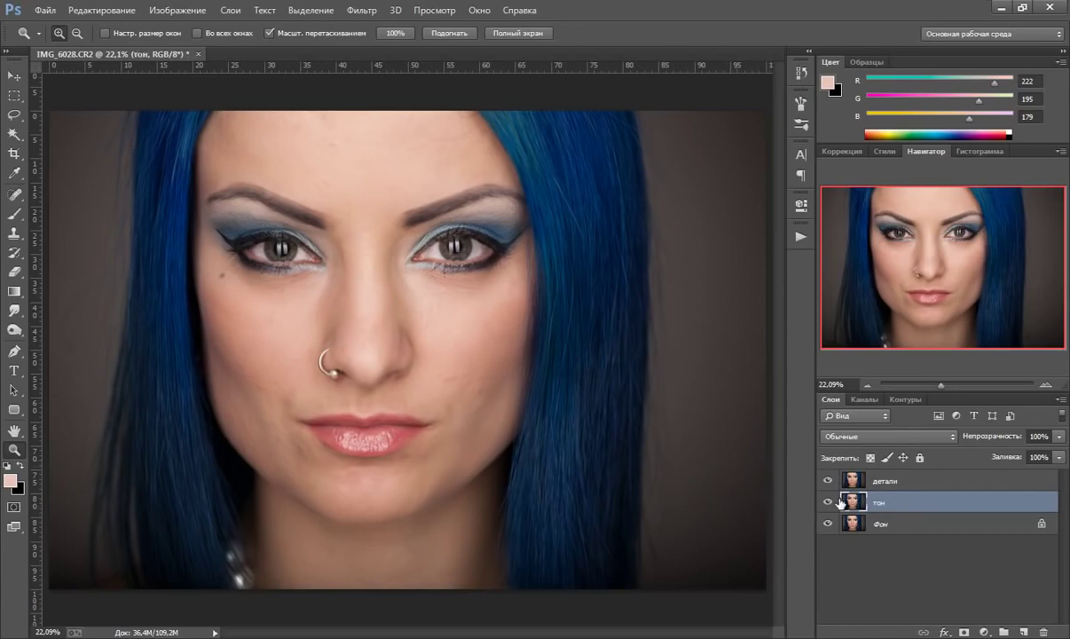
Hide the детали layer and make тон the active layer.
click(869, 480)
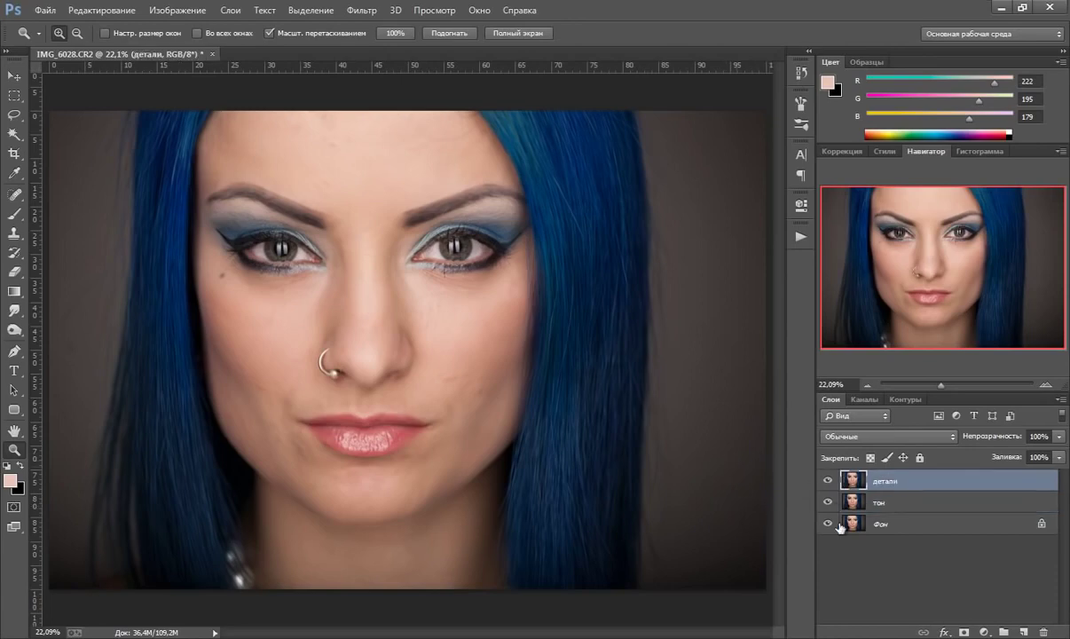
click(827, 480)
click(879, 502)
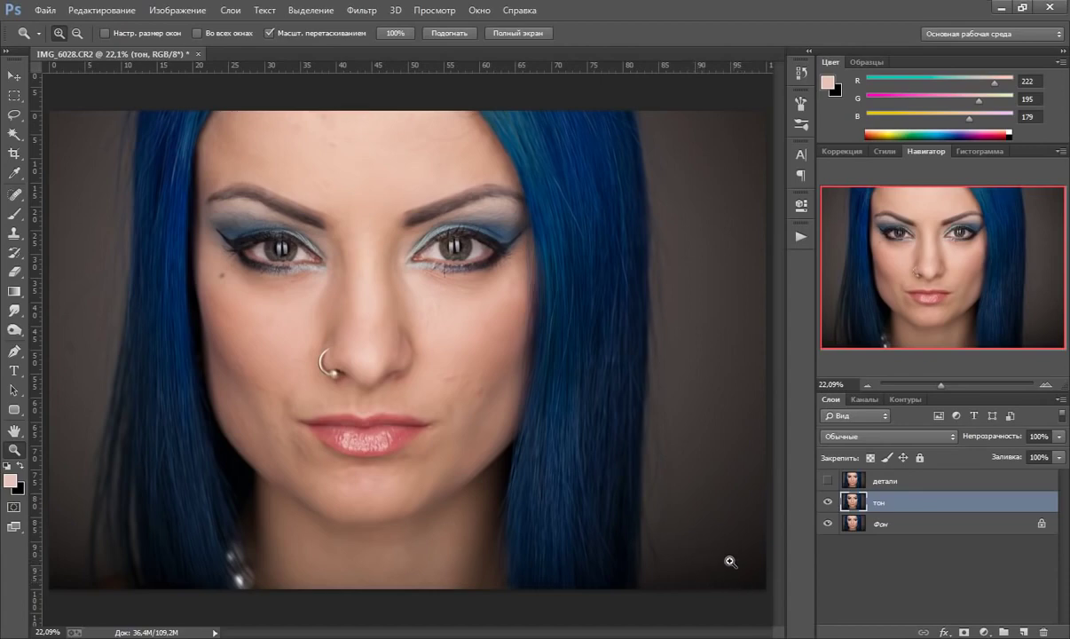
Run Gaussian Blur on тон, lowering the radius to 12,7 pixels before applying.
click(361, 10)
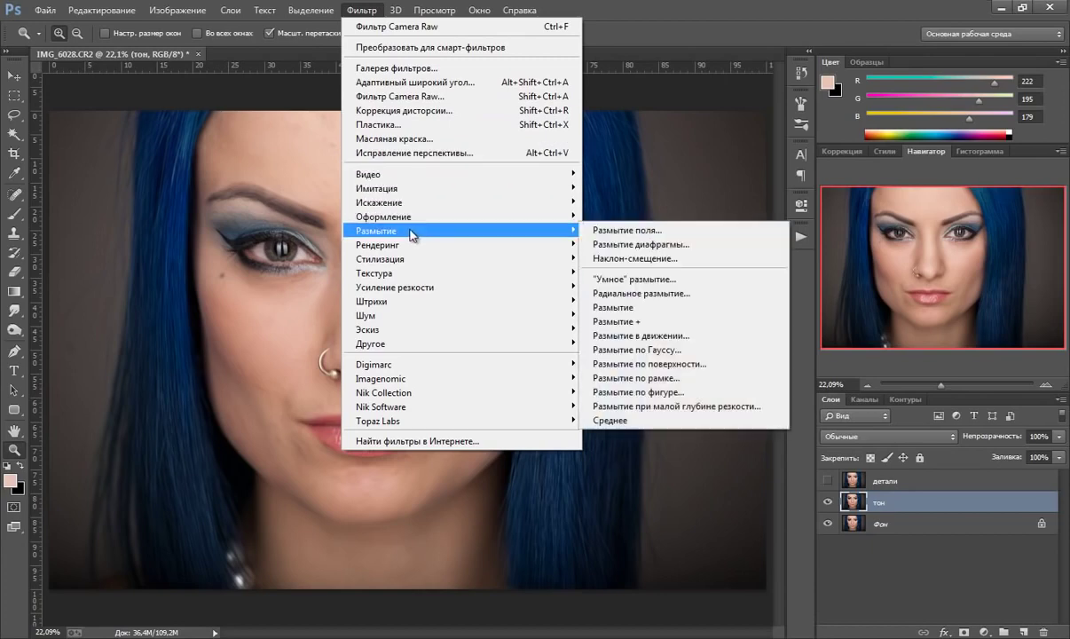
mouse_move(462, 231)
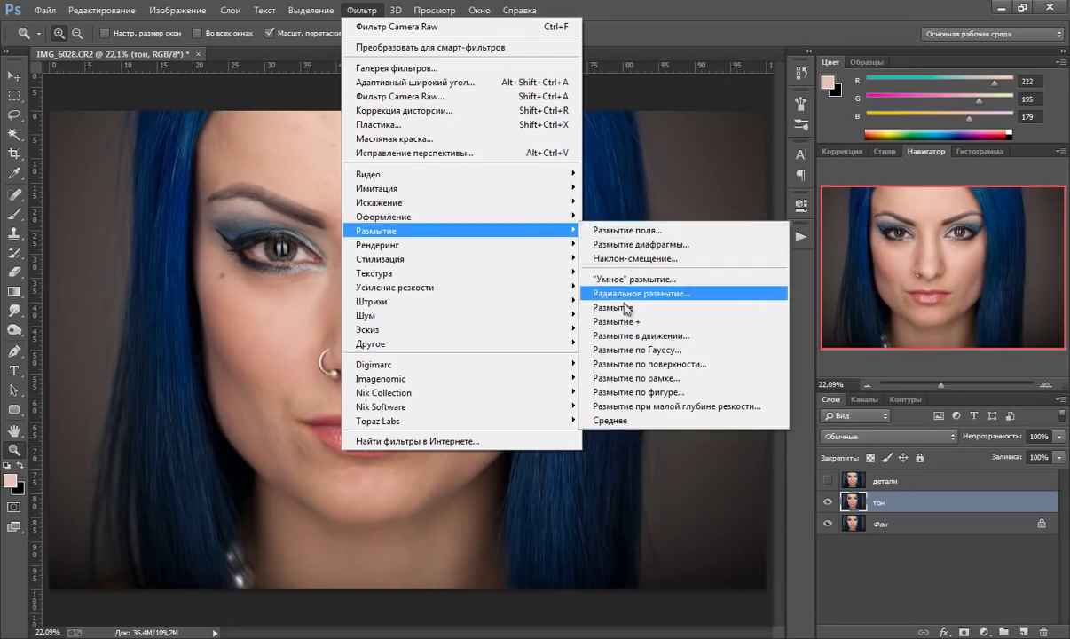
click(612, 350)
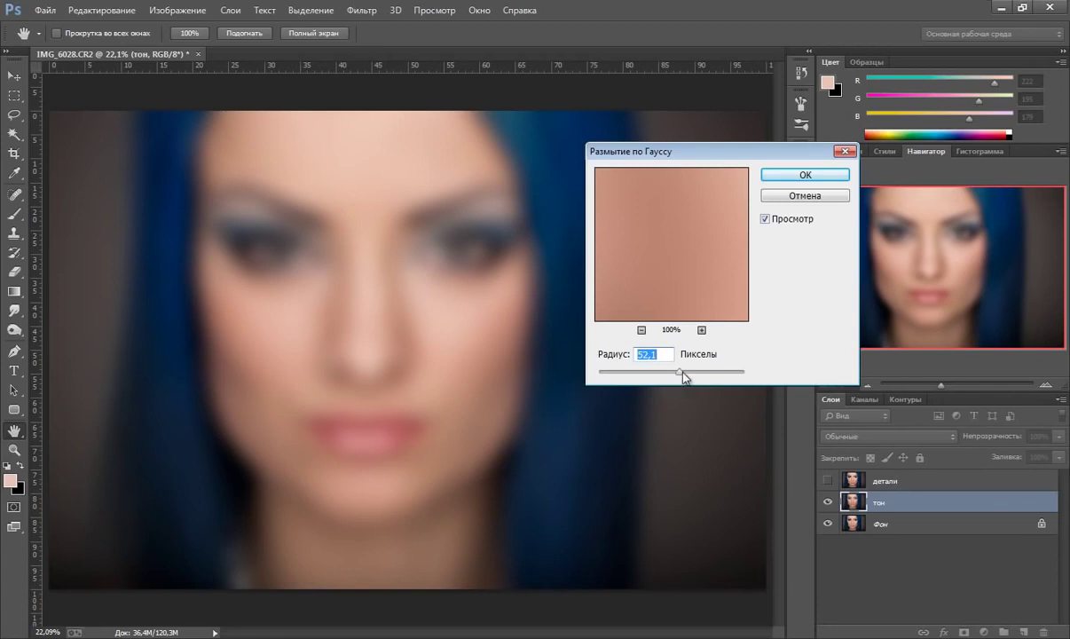
drag(675, 378, 661, 376)
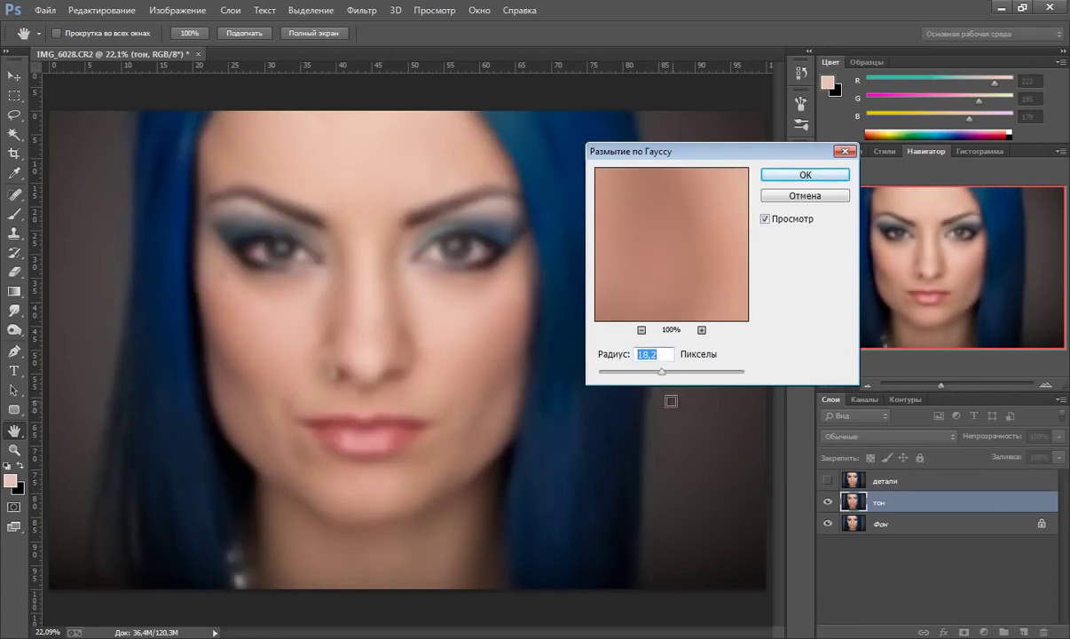
drag(661, 373, 663, 376)
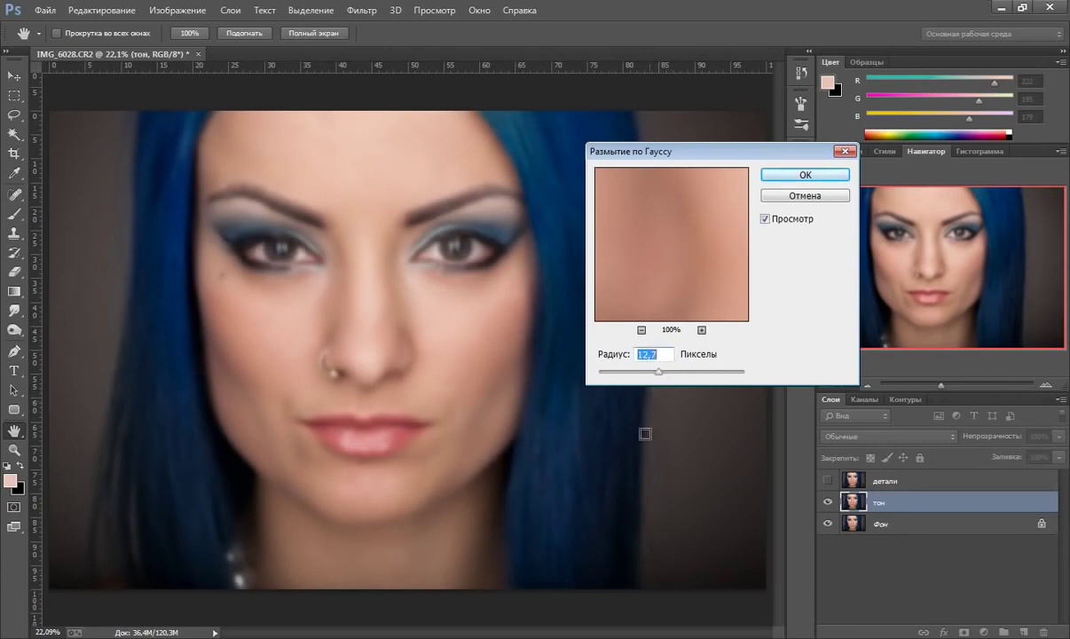
click(660, 373)
drag(659, 376, 661, 374)
click(792, 176)
key(z)
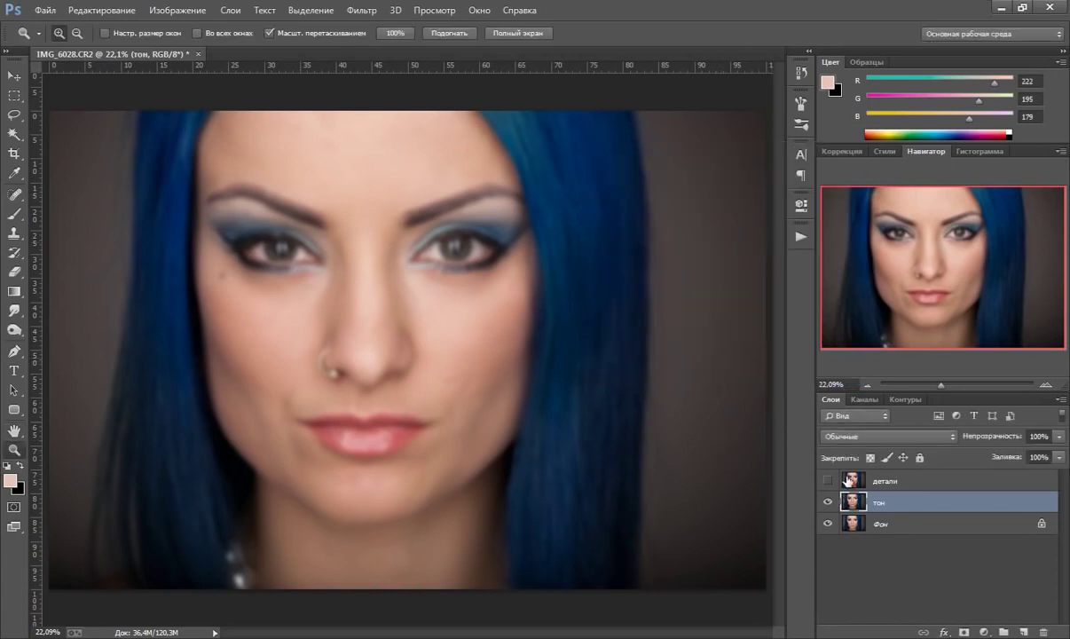
Show and select детали, then set Apply Image to use тон as source with Add blending.
click(853, 481)
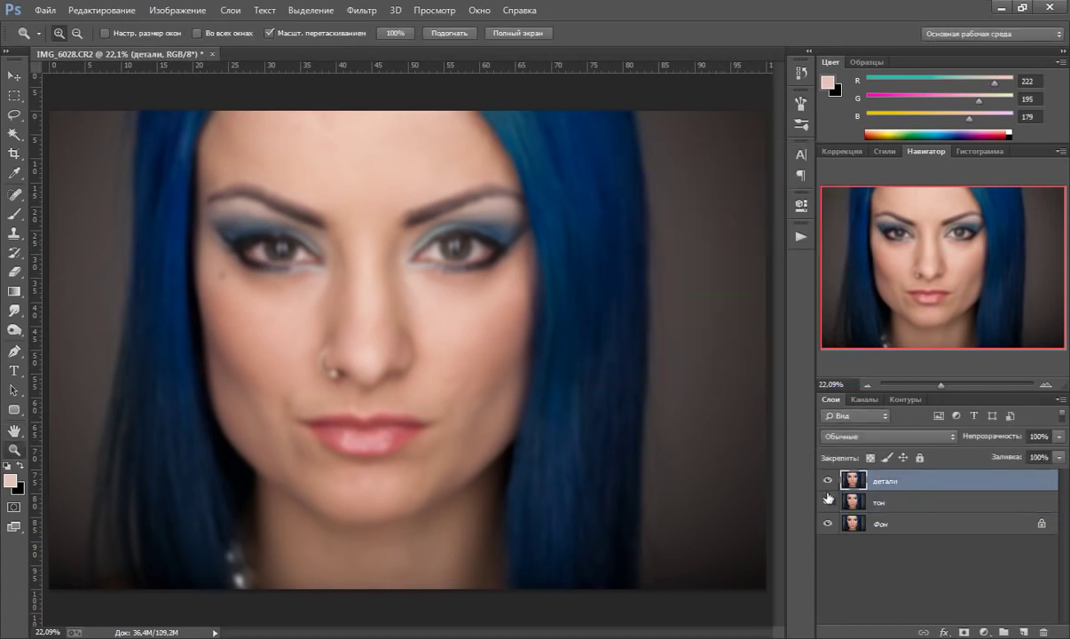
click(828, 480)
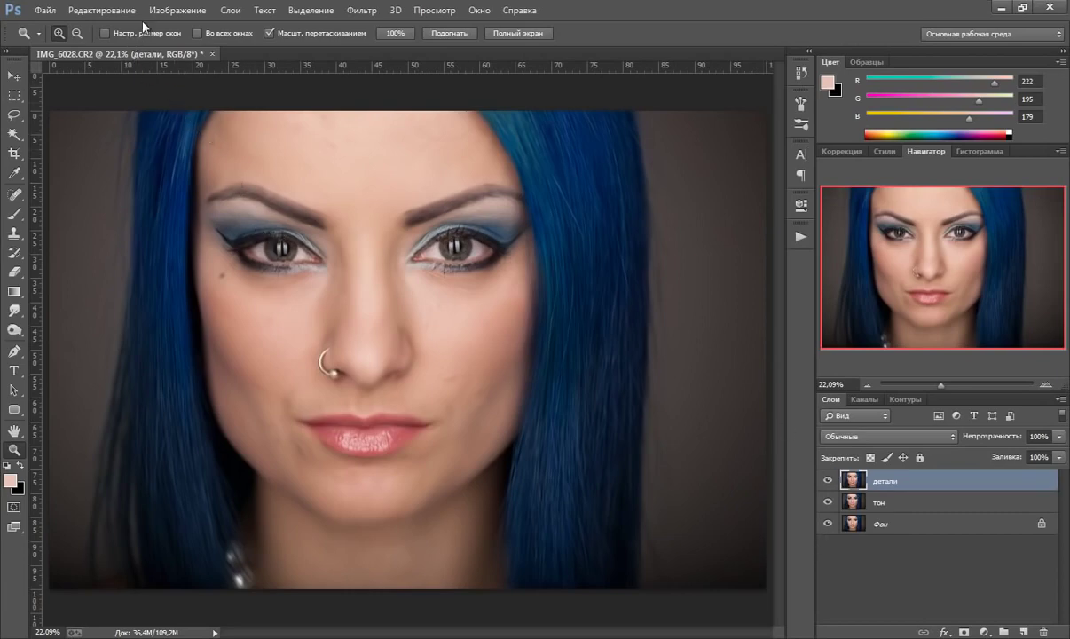
click(174, 11)
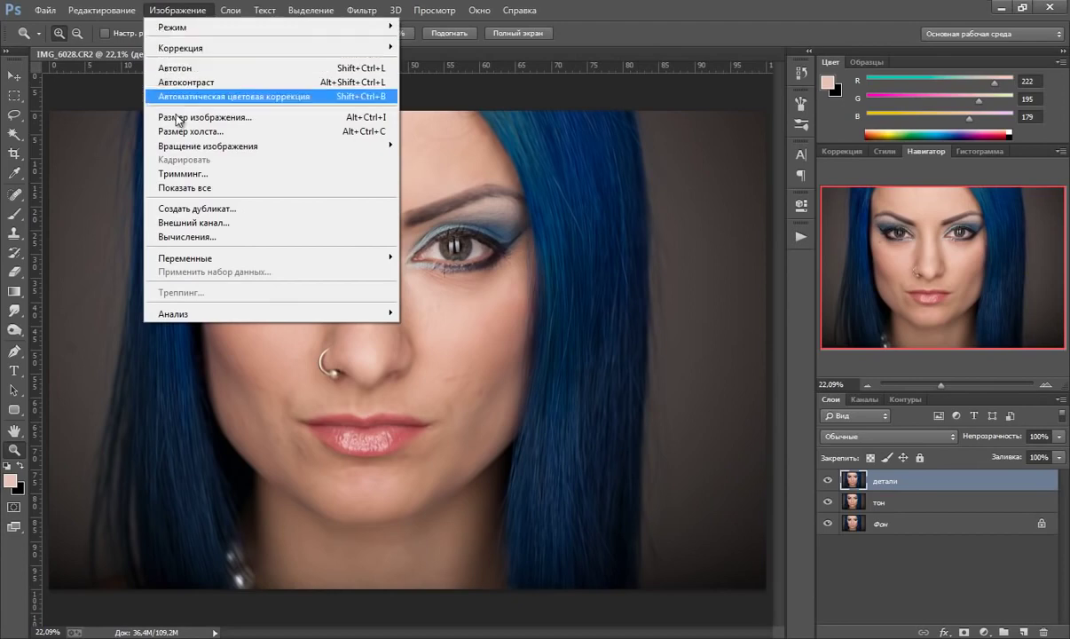
click(190, 222)
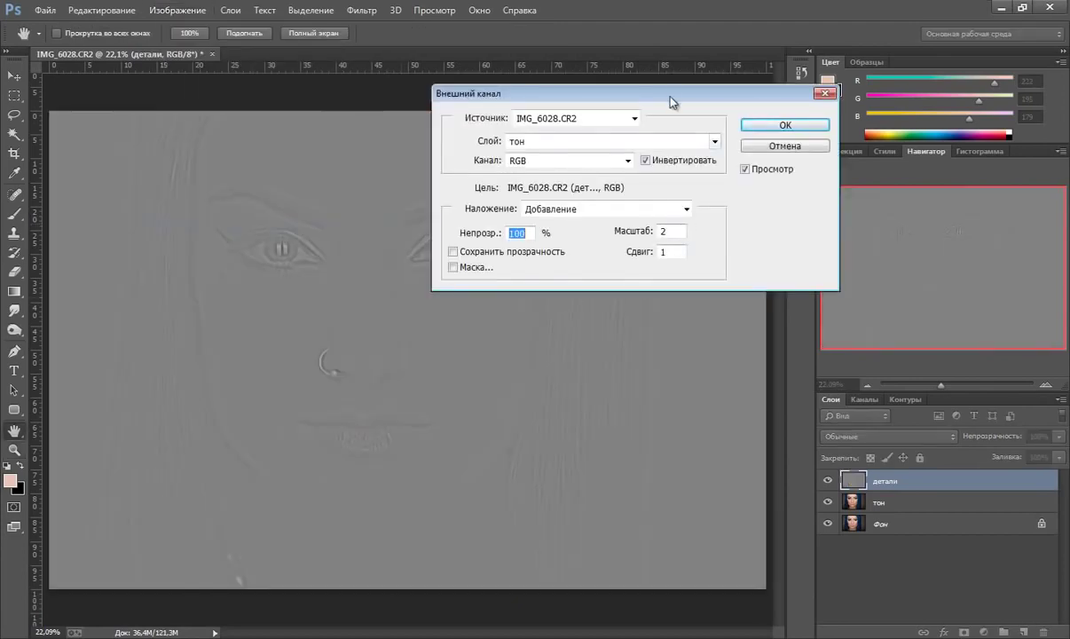
drag(671, 103, 620, 123)
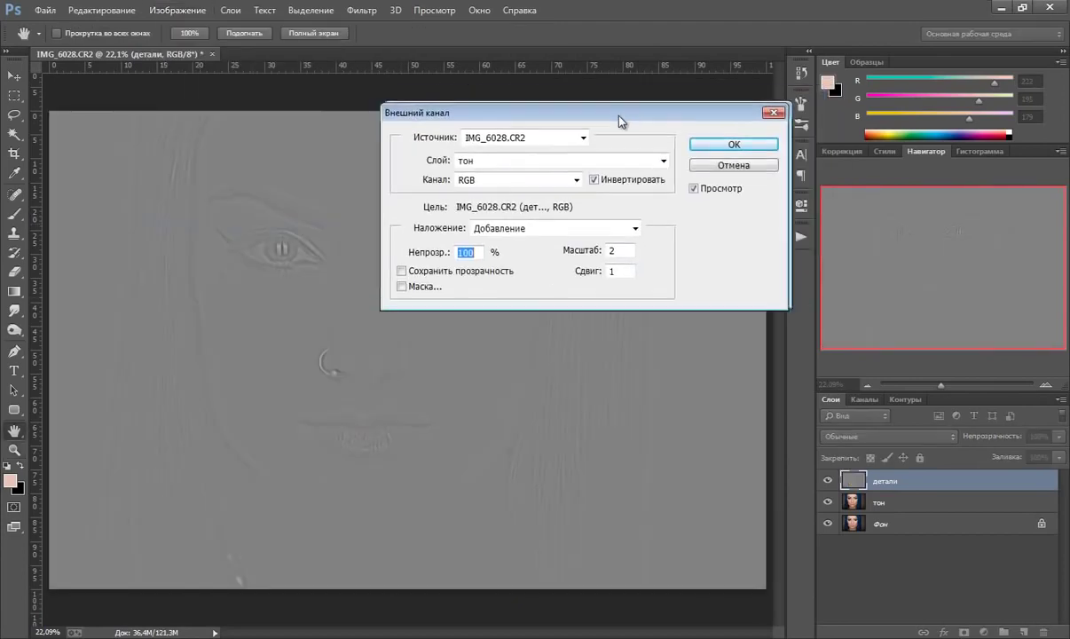
click(664, 163)
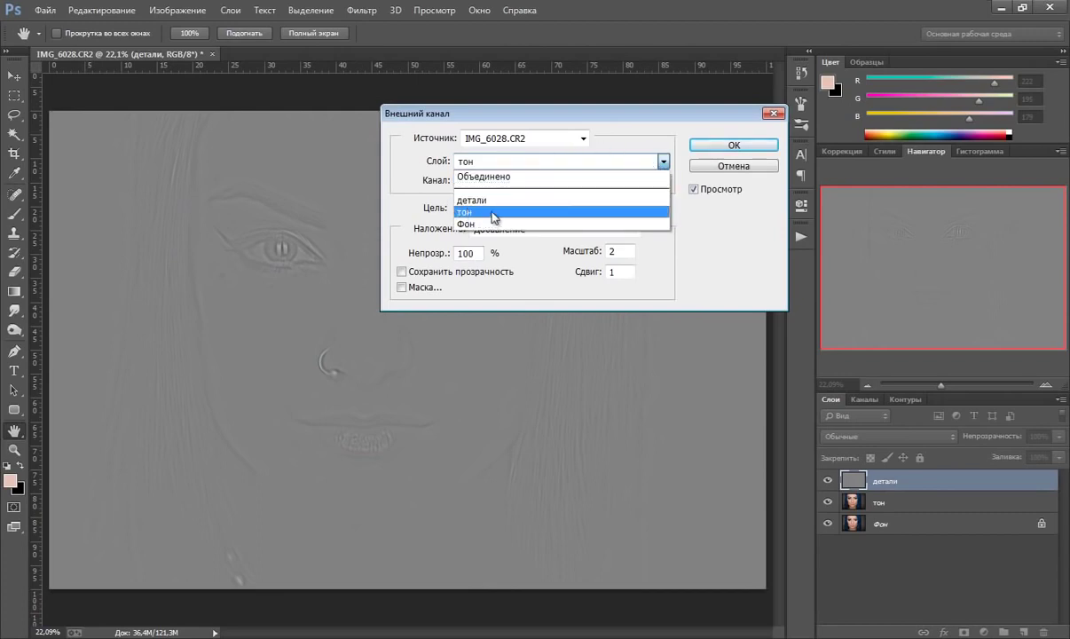
click(464, 213)
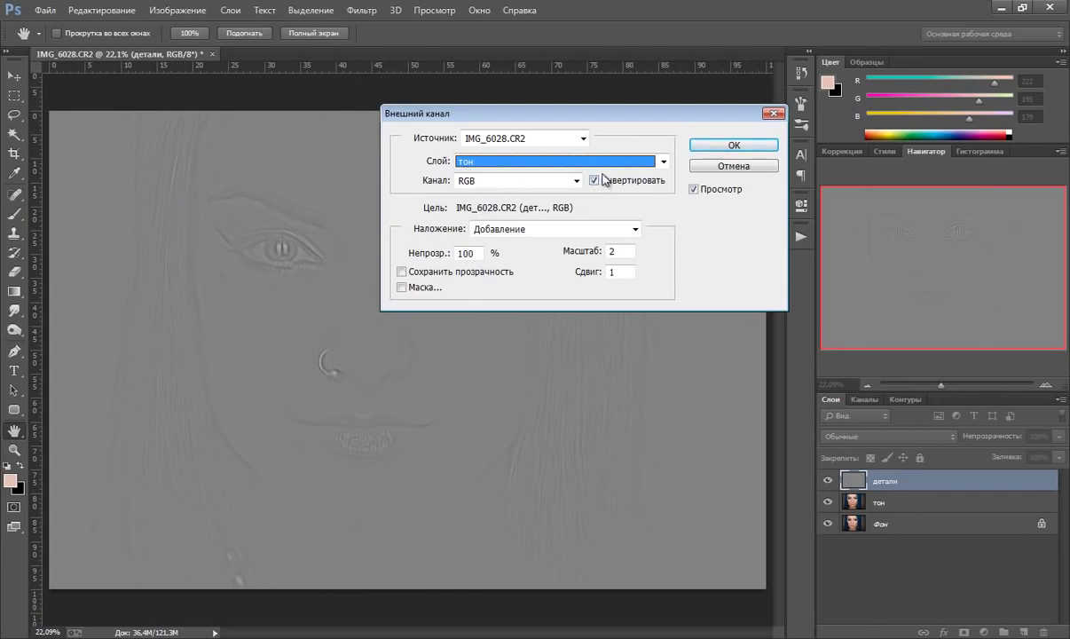
click(635, 229)
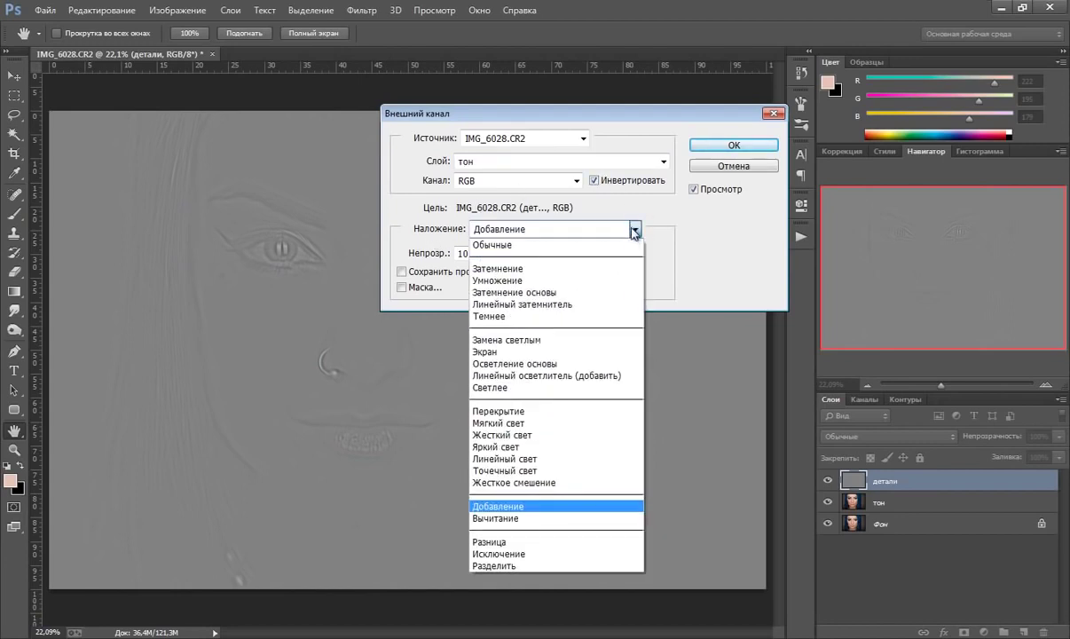
click(507, 506)
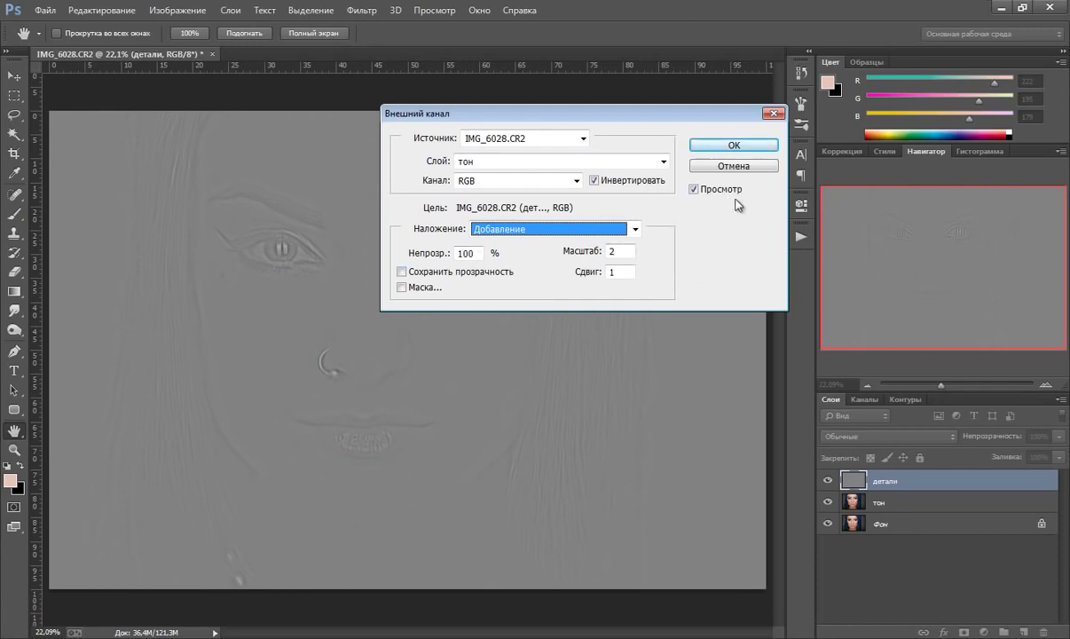
Apply the image settings to детали and set its blend mode to Linear Light.
click(733, 146)
key(z)
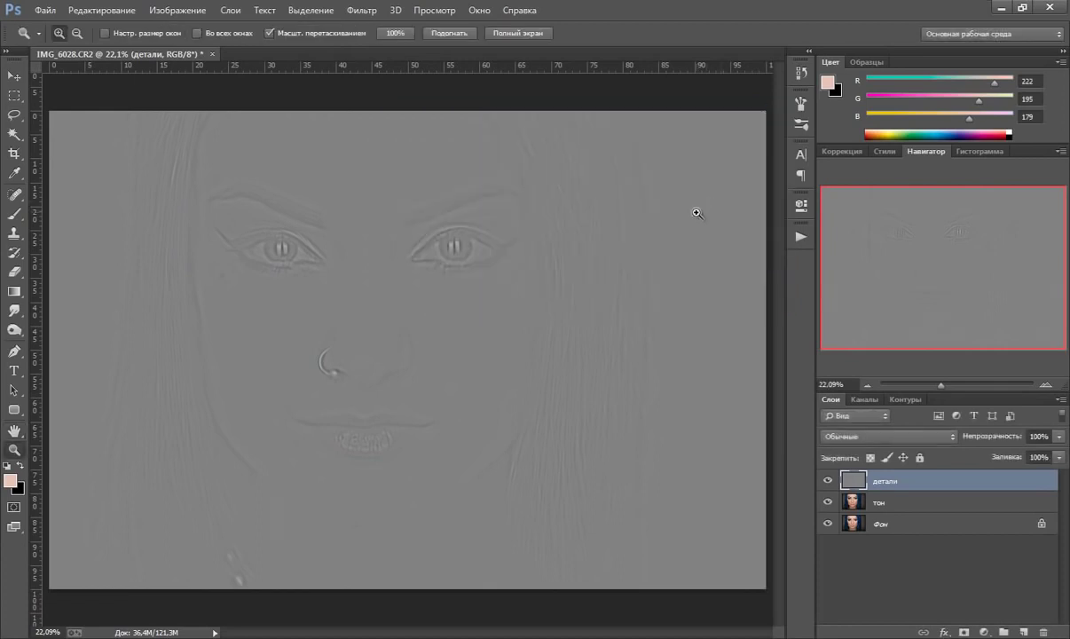
click(856, 436)
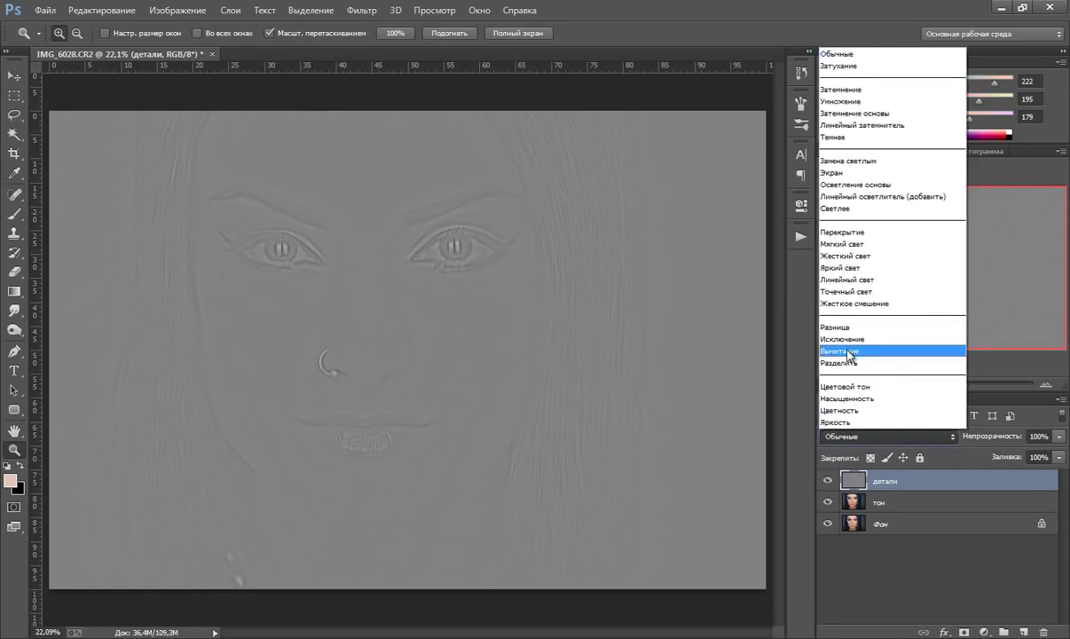
click(852, 280)
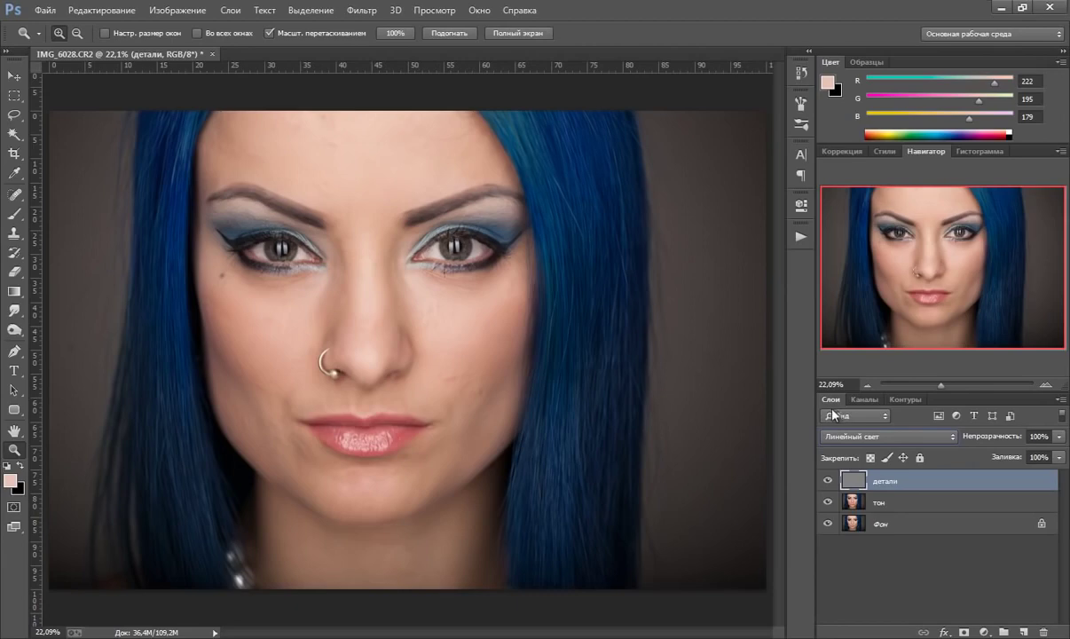
Select детали and тон together and group them into Группа 1.
click(843, 502)
click(884, 483)
ctrl+click(905, 504)
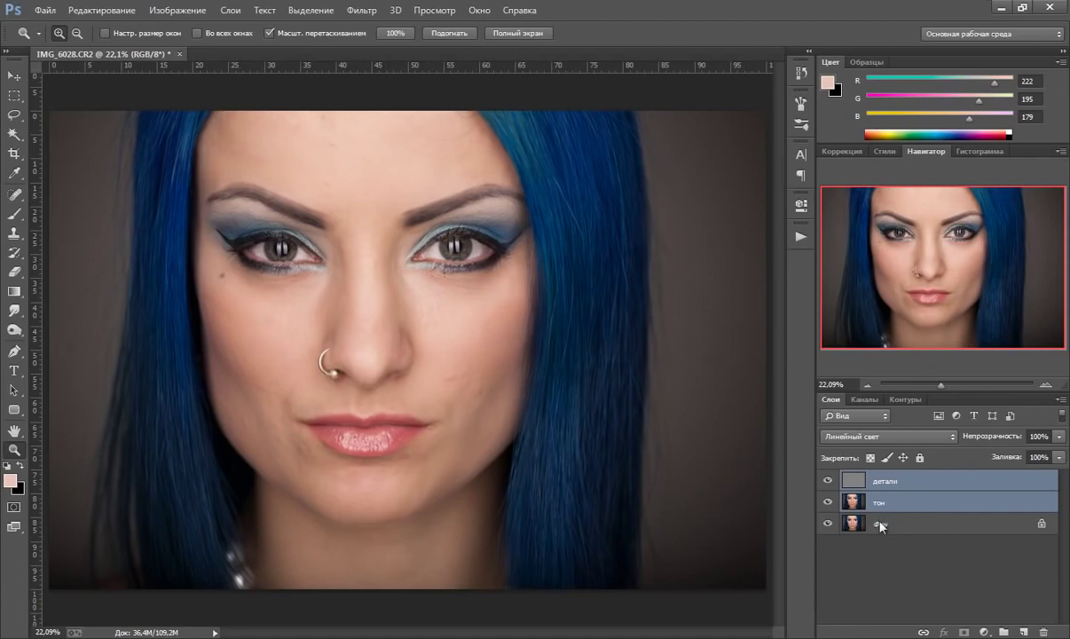
key(ctrl+g)
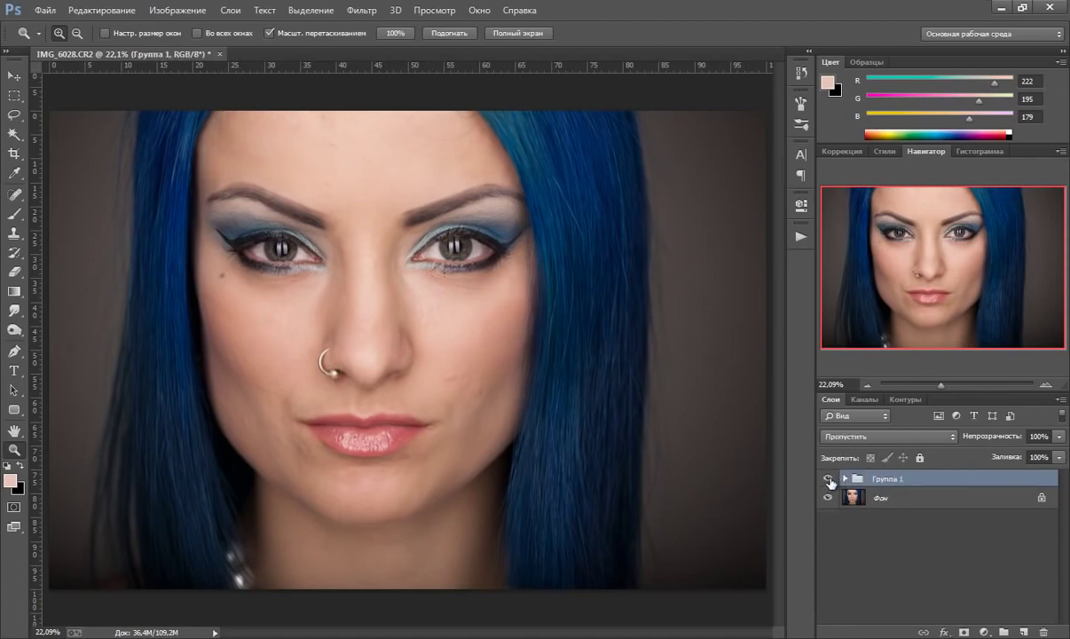
Toggle Группа 1's visibility several times to compare the portrait, leaving it shown.
click(827, 480)
click(829, 480)
click(828, 480)
click(829, 484)
click(830, 480)
Expand Группа 1 and make the тон layer active.
click(846, 479)
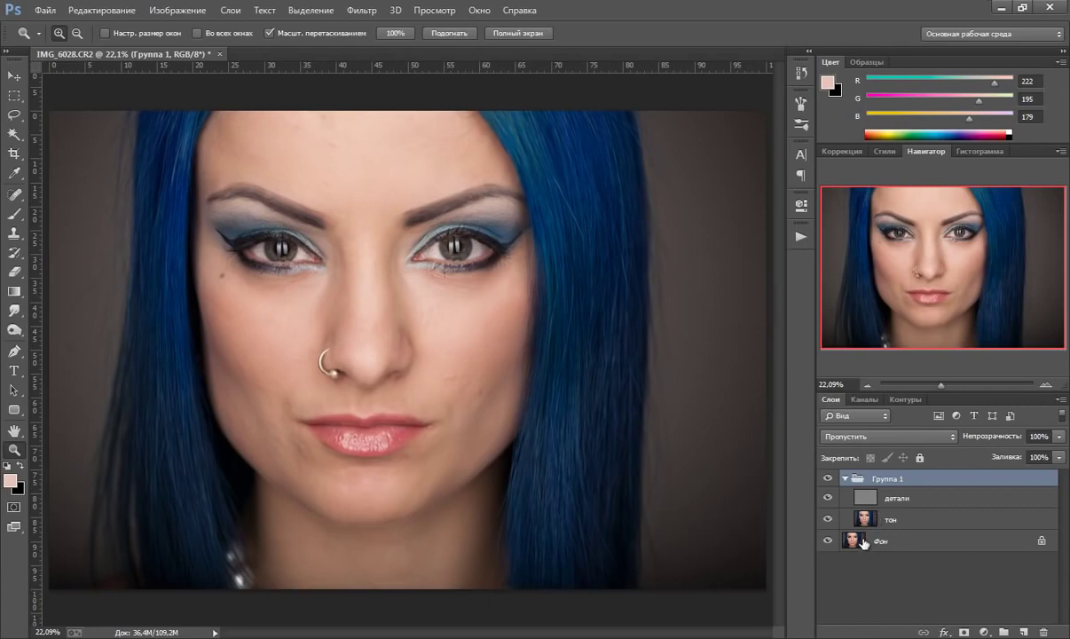
click(870, 503)
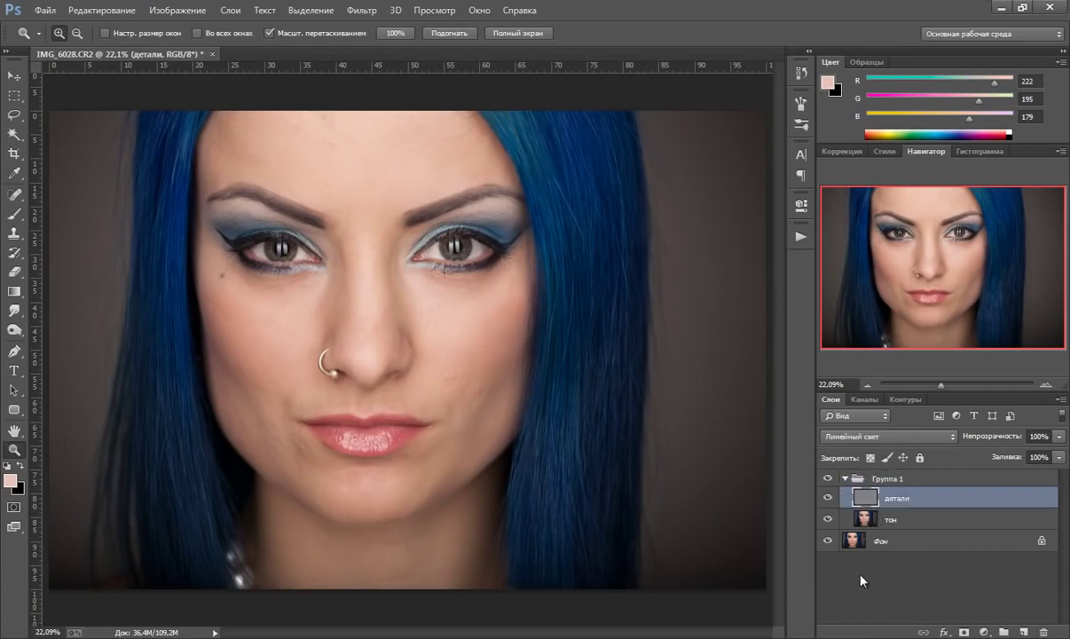
click(867, 519)
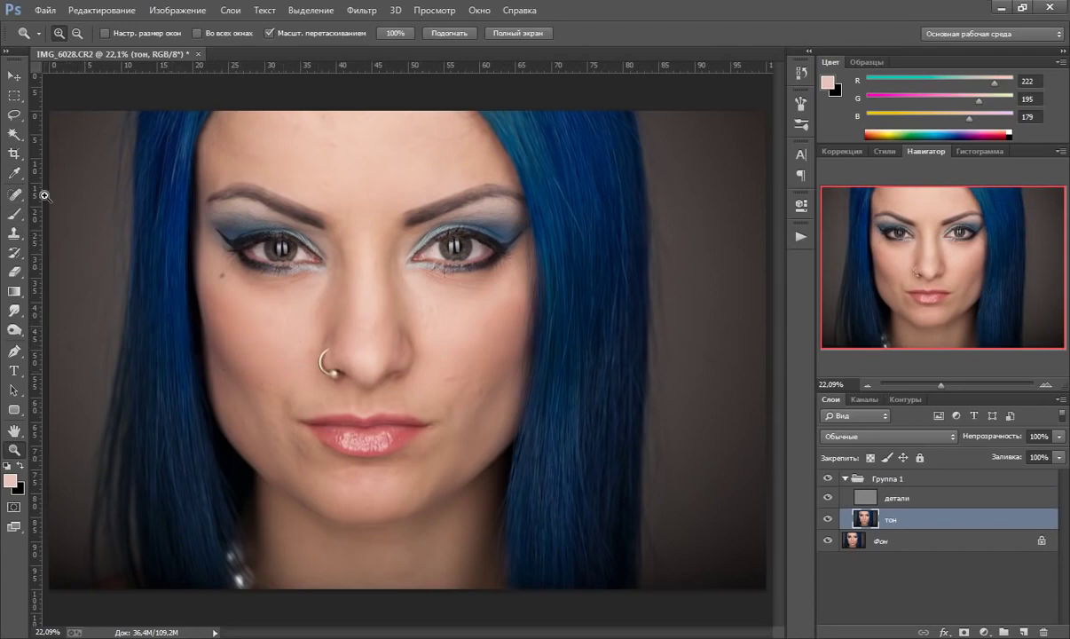
Lasso a feathered left-forehead patch and blur it with a 33.2-pixel Gaussian Blur.
click(14, 115)
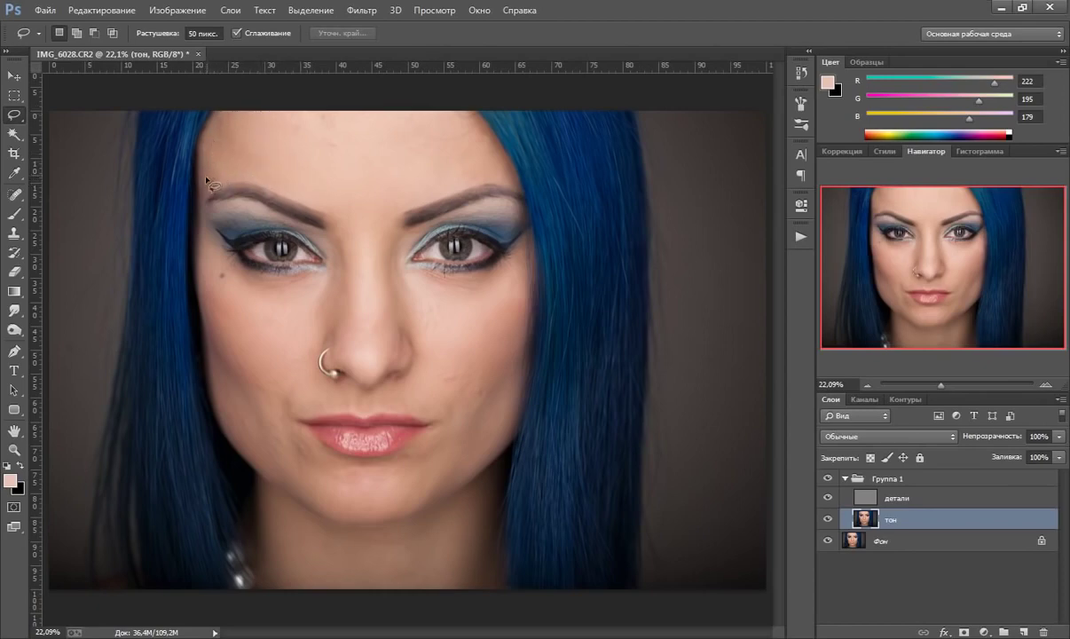
mouse_move(227, 110)
mouse_down()
mouse_move(324, 183)
mouse_move(241, 176)
mouse_move(209, 146)
mouse_up()
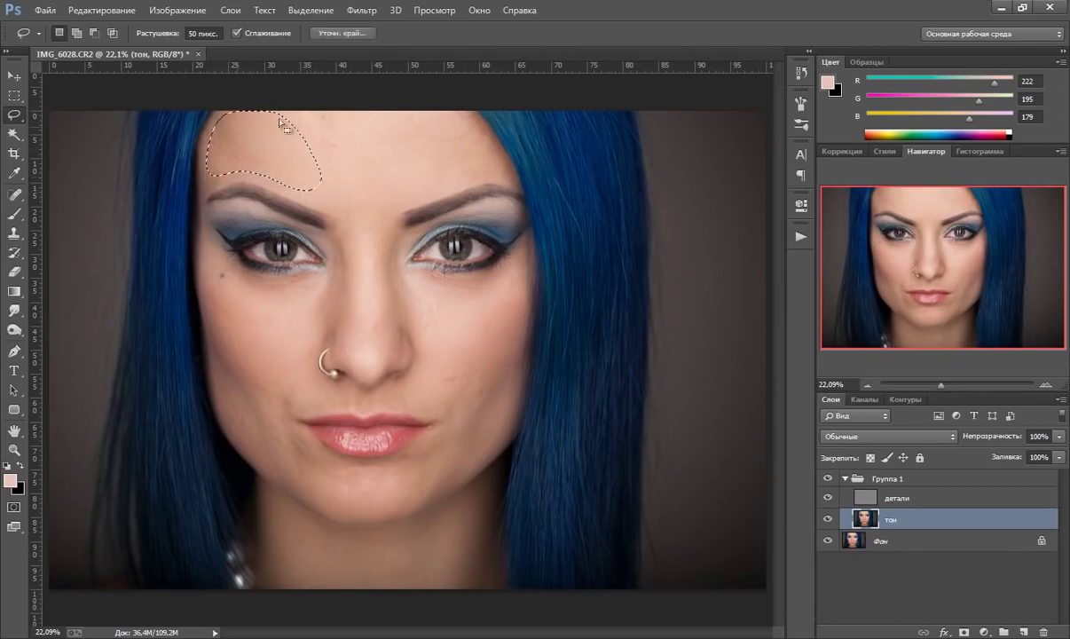
click(364, 10)
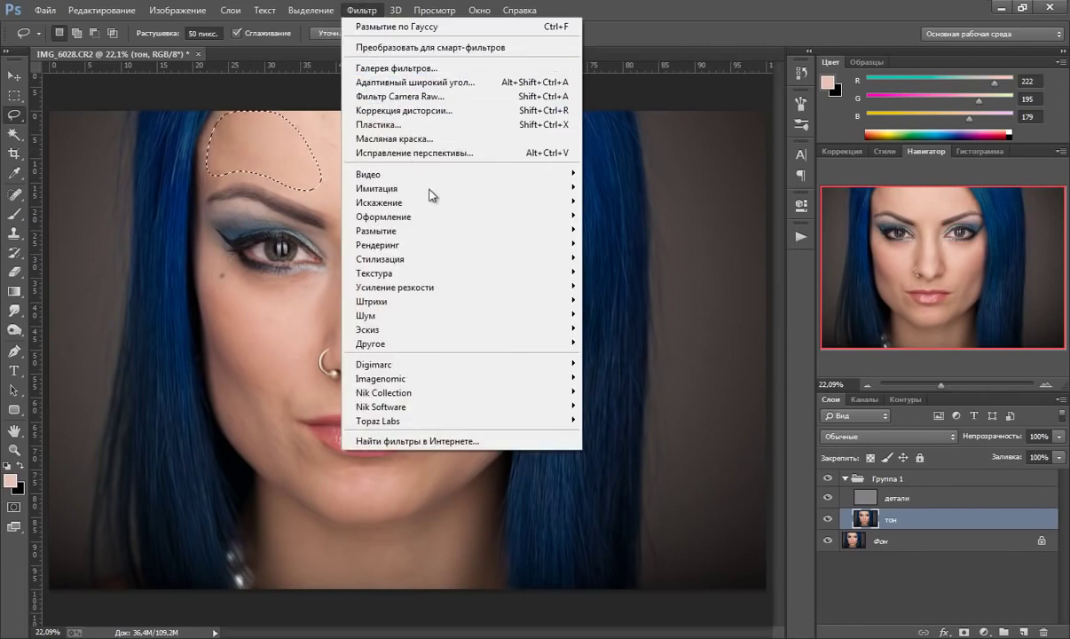
mouse_move(376, 231)
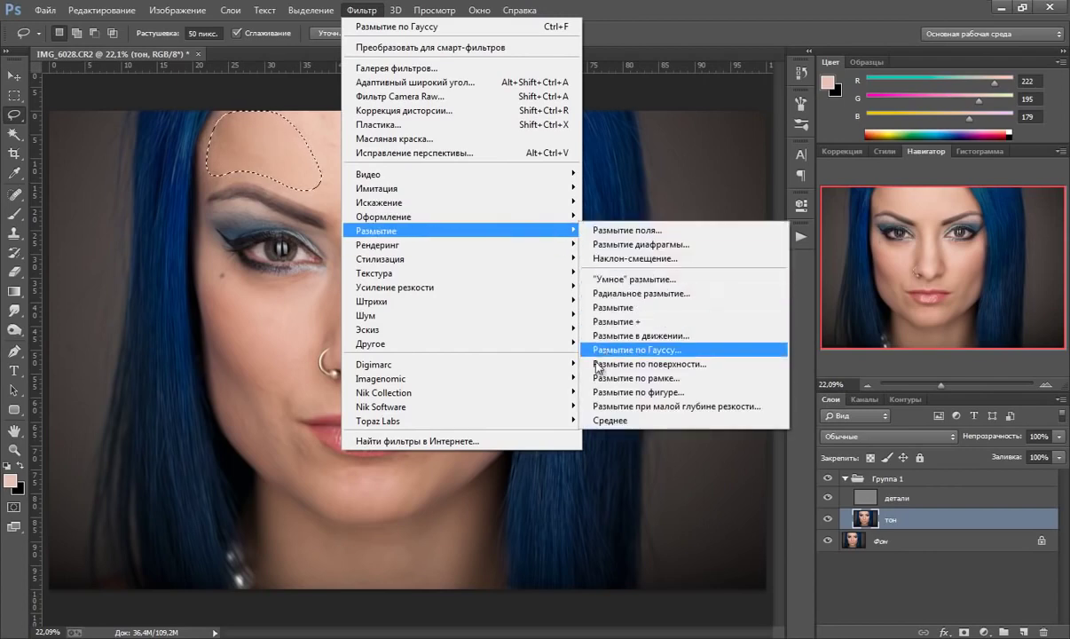
click(564, 345)
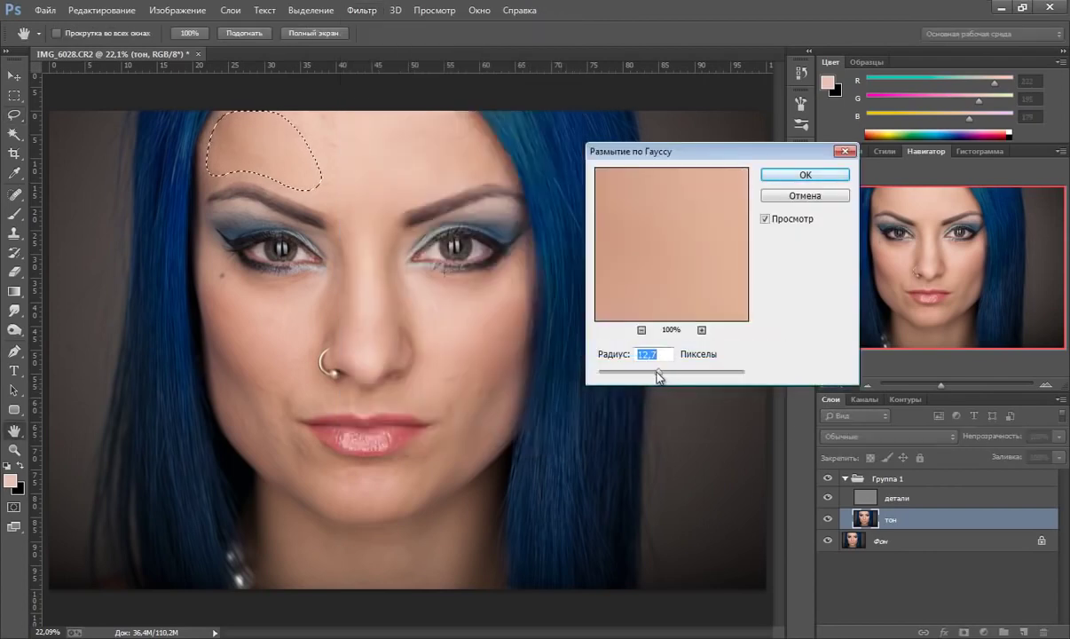
drag(658, 373, 683, 374)
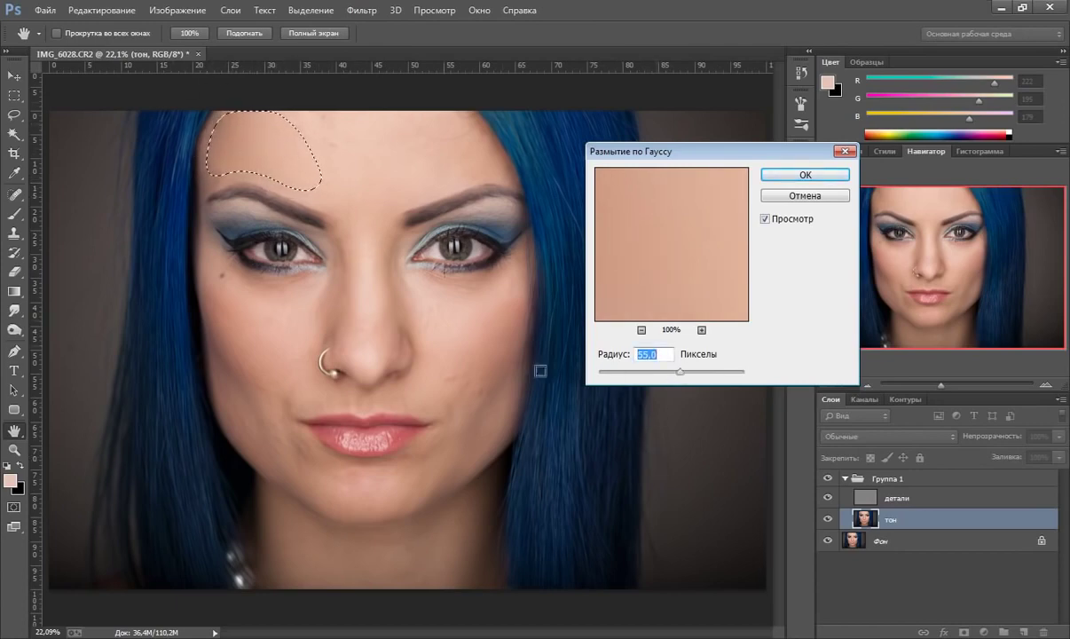
click(805, 174)
key(ctrl+d)
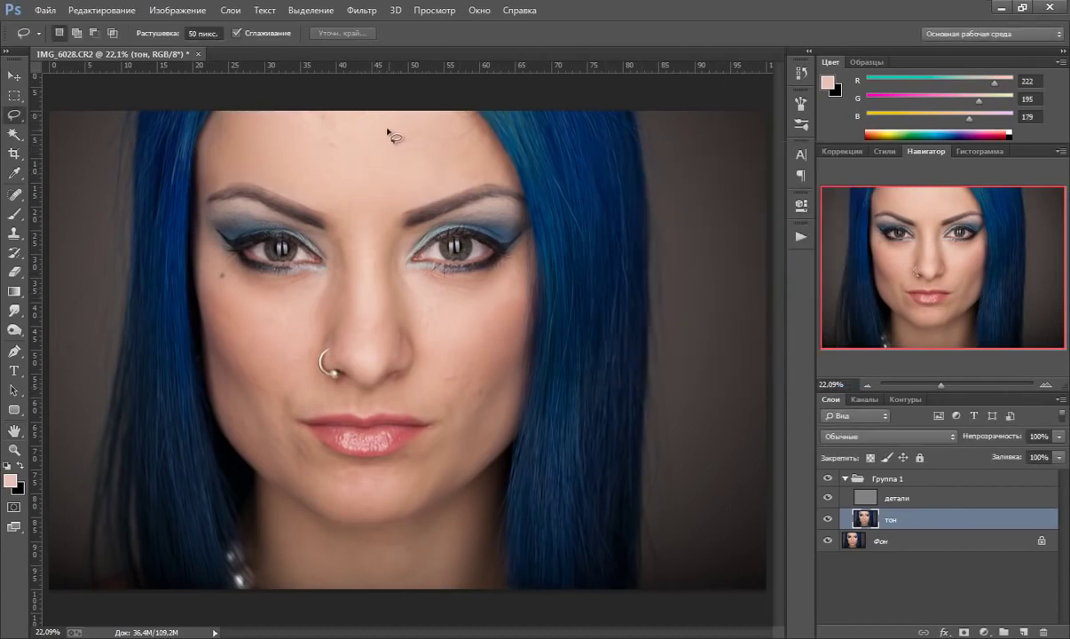
Lasso the middle of the forehead and apply a 55.0-pixel Gaussian Blur.
mouse_move(328, 192)
mouse_down()
mouse_move(353, 220)
mouse_move(428, 169)
mouse_move(433, 126)
mouse_move(350, 105)
mouse_up()
click(372, 12)
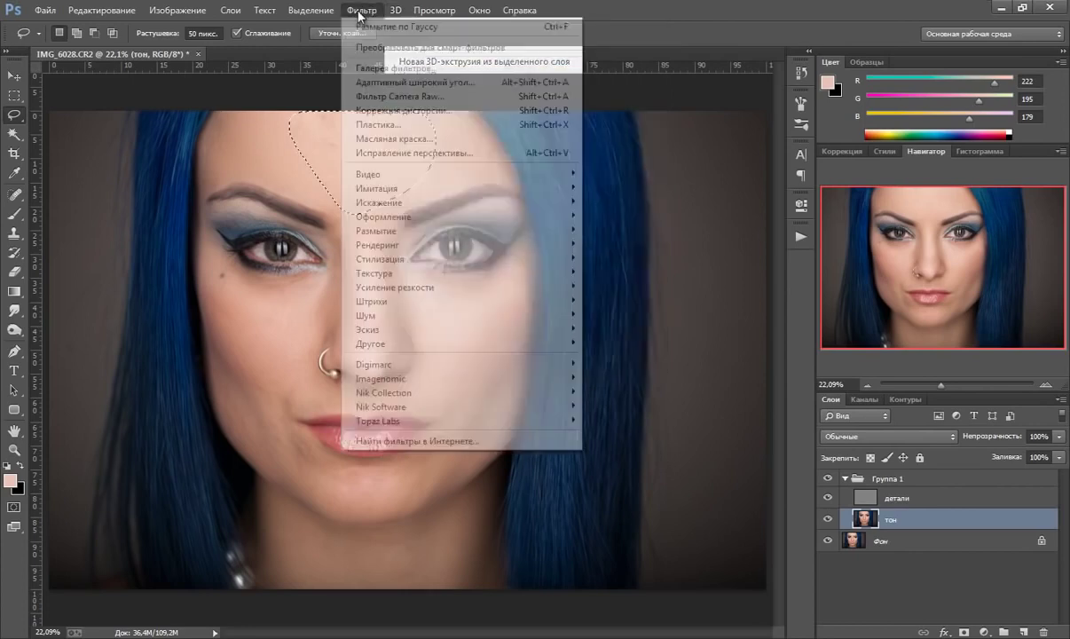
mouse_move(377, 231)
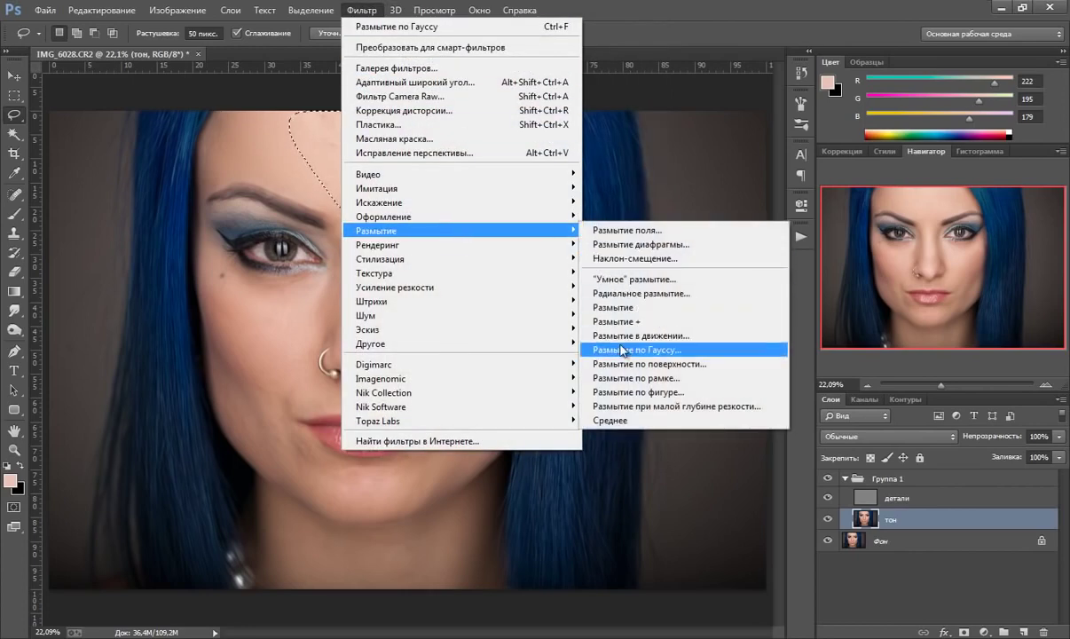
click(639, 343)
click(801, 175)
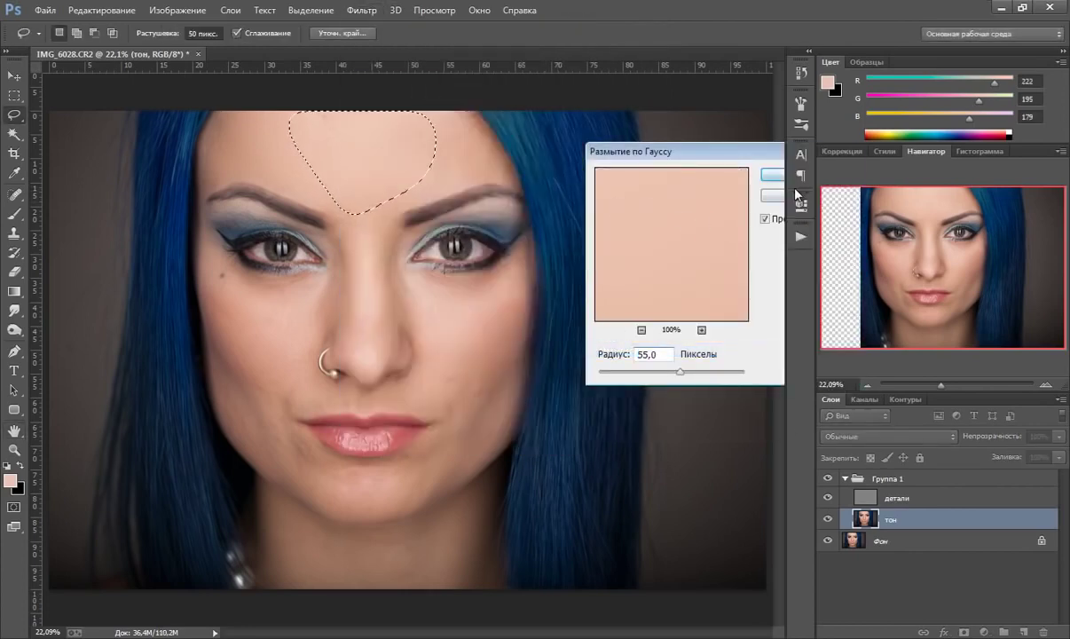
key(ctrl+d)
Lasso the right side of the forehead and Gaussian-blur it as well.
drag(404, 113, 461, 184)
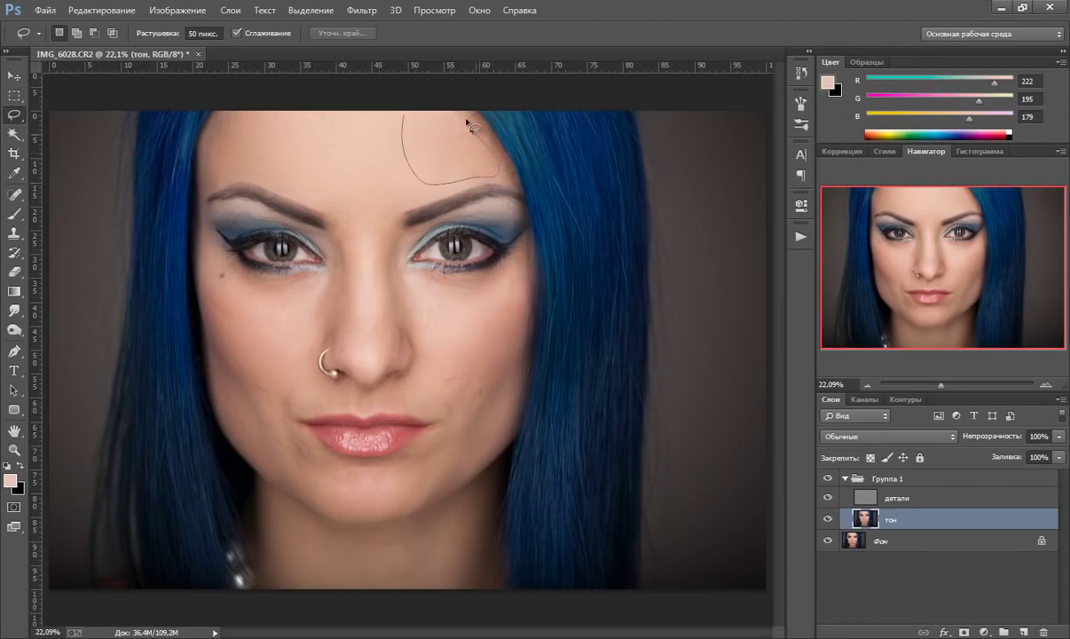
drag(458, 113, 406, 113)
click(361, 10)
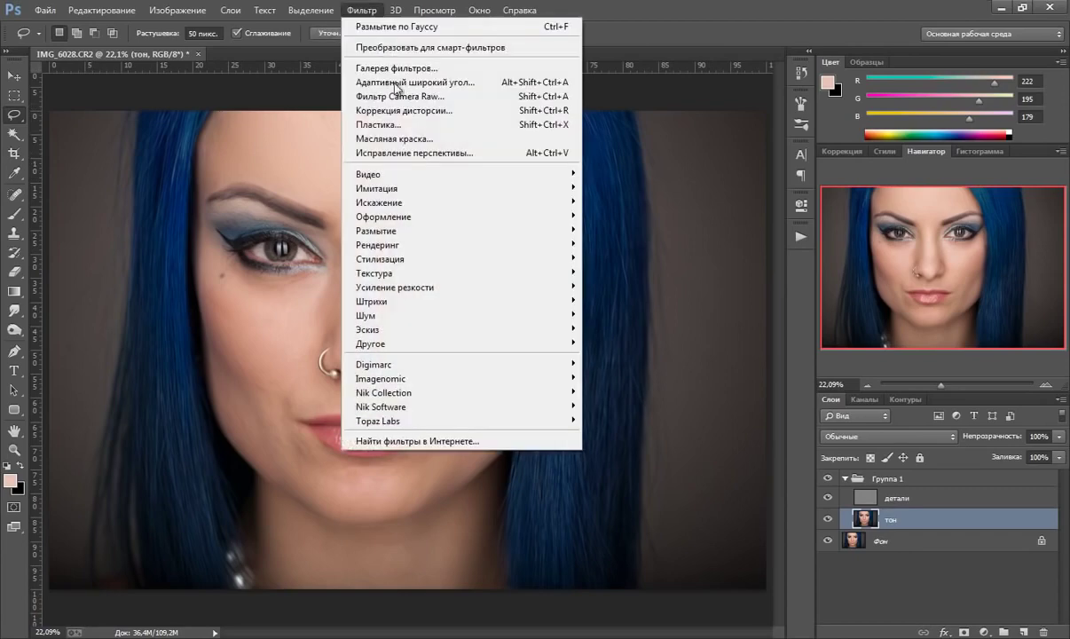
mouse_move(376, 230)
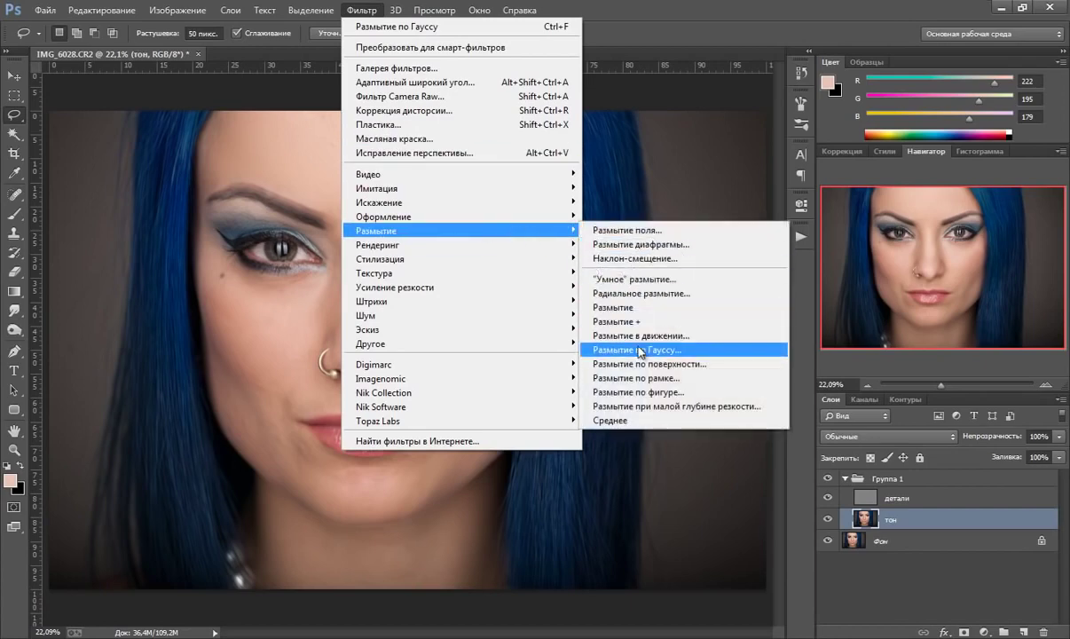
click(645, 346)
click(806, 174)
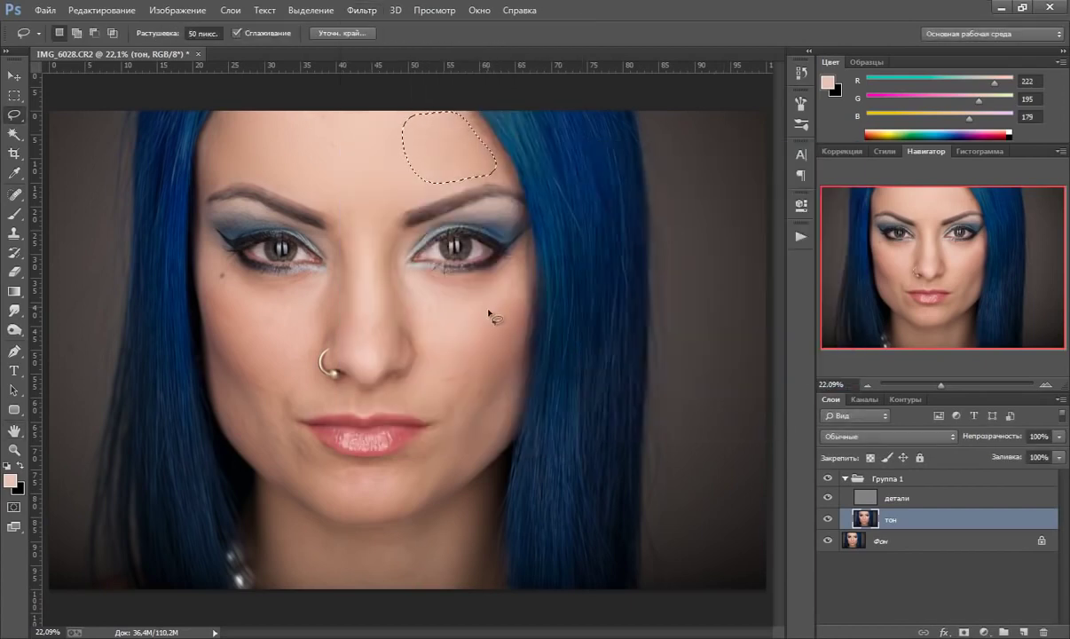
key(ctrl+d)
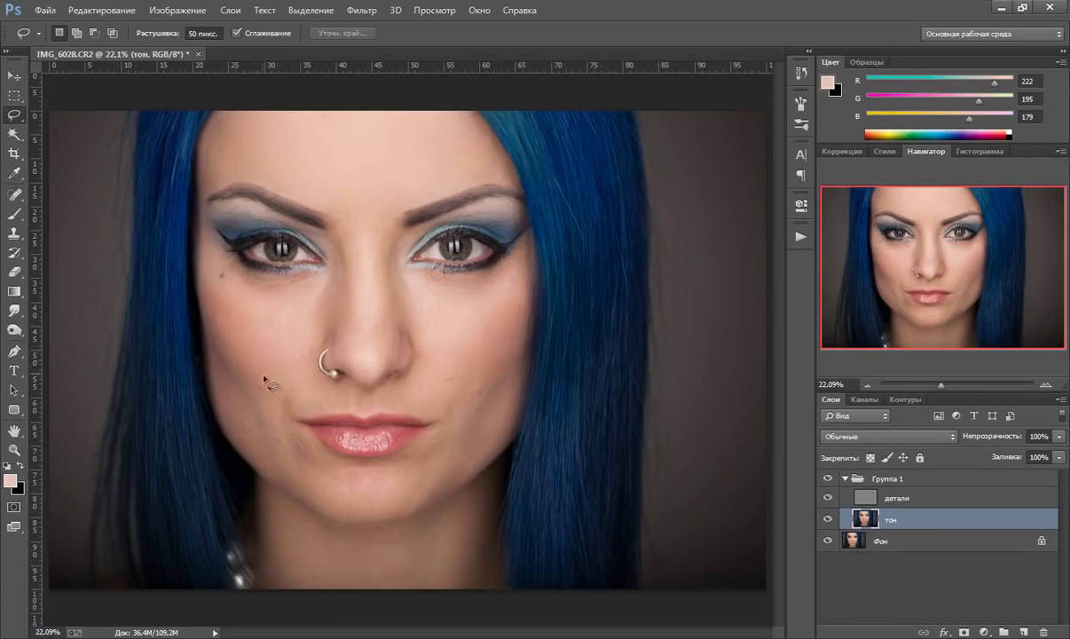
Lasso the cheek on the image's left and apply a 55.0-pixel Gaussian Blur.
mouse_move(222, 276)
mouse_down()
mouse_move(316, 294)
mouse_move(288, 320)
mouse_move(258, 401)
mouse_up()
drag(207, 292, 217, 282)
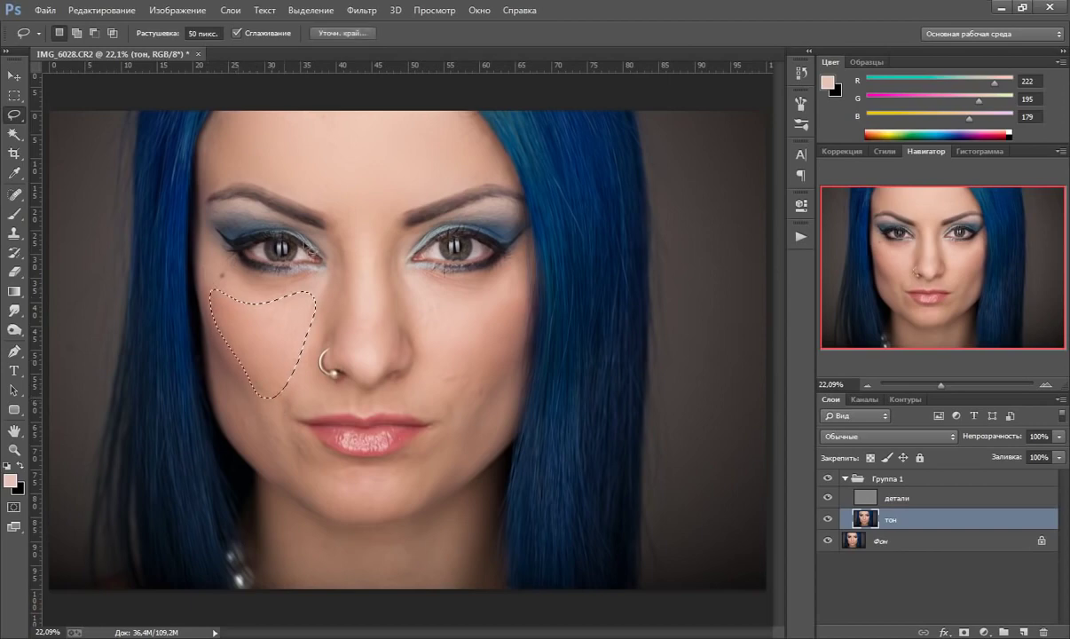
click(361, 10)
mouse_move(376, 231)
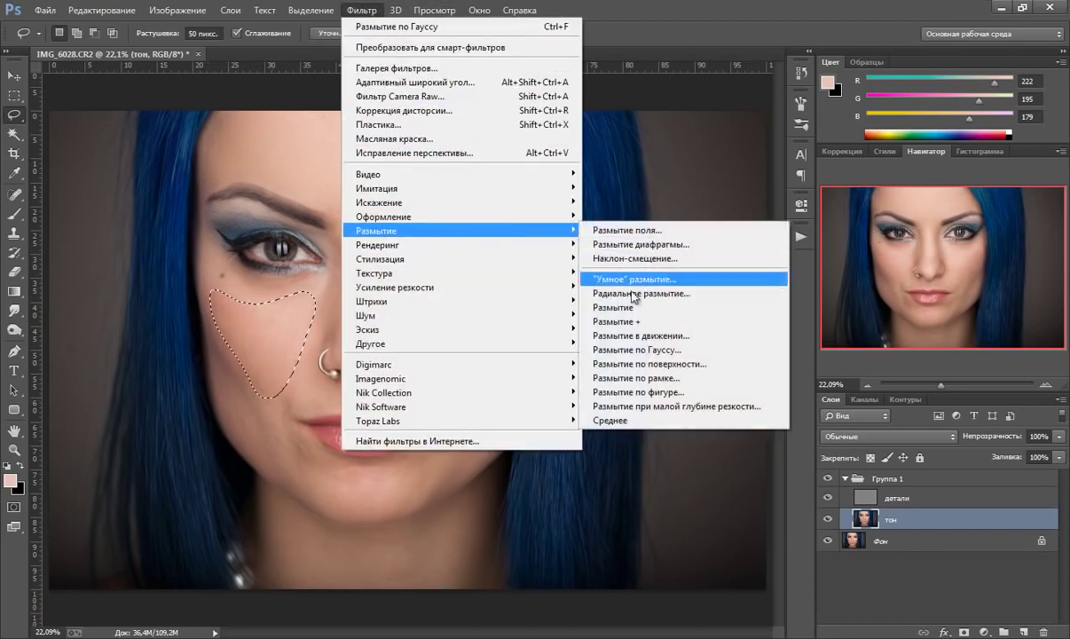
click(636, 352)
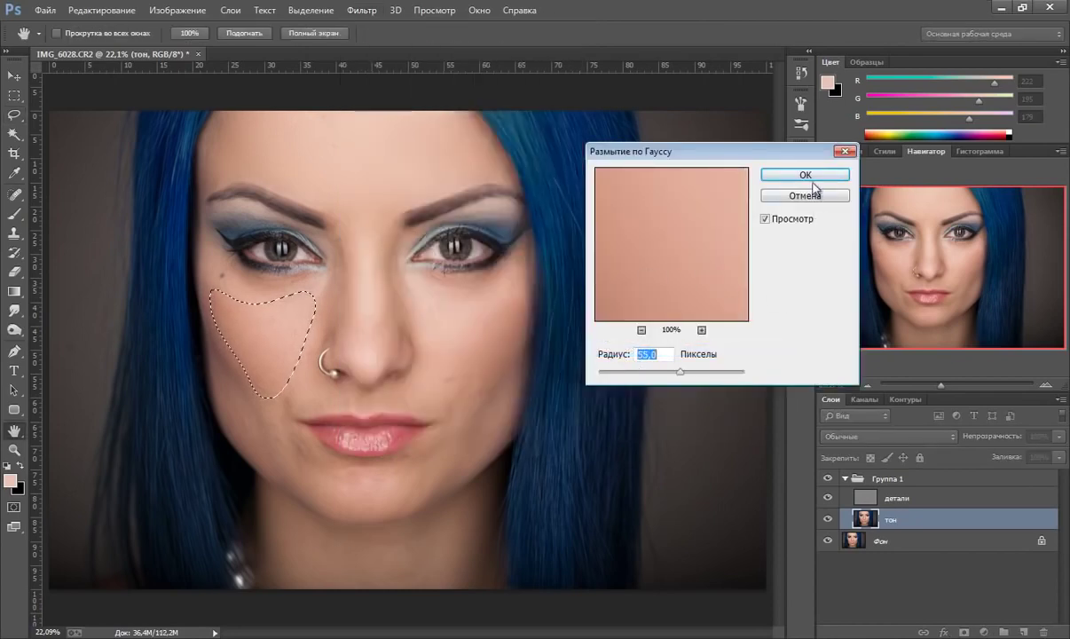
click(777, 175)
key(ctrl+d)
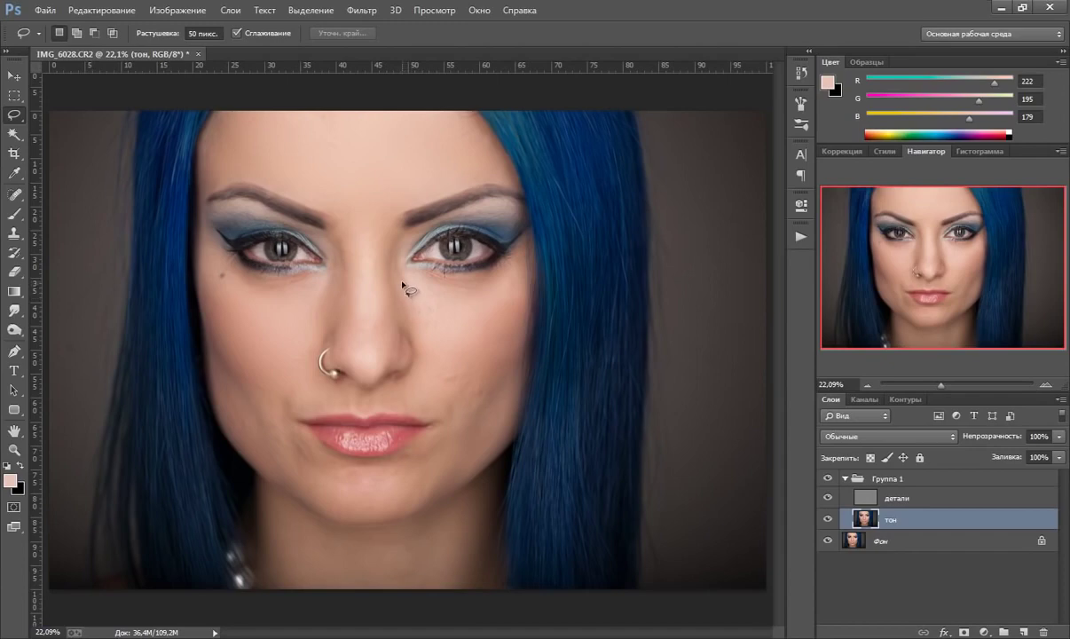
Lasso the cheek on the image's right and apply the same Gaussian Blur.
drag(402, 284, 425, 367)
drag(503, 290, 410, 280)
click(376, 13)
mouse_move(376, 231)
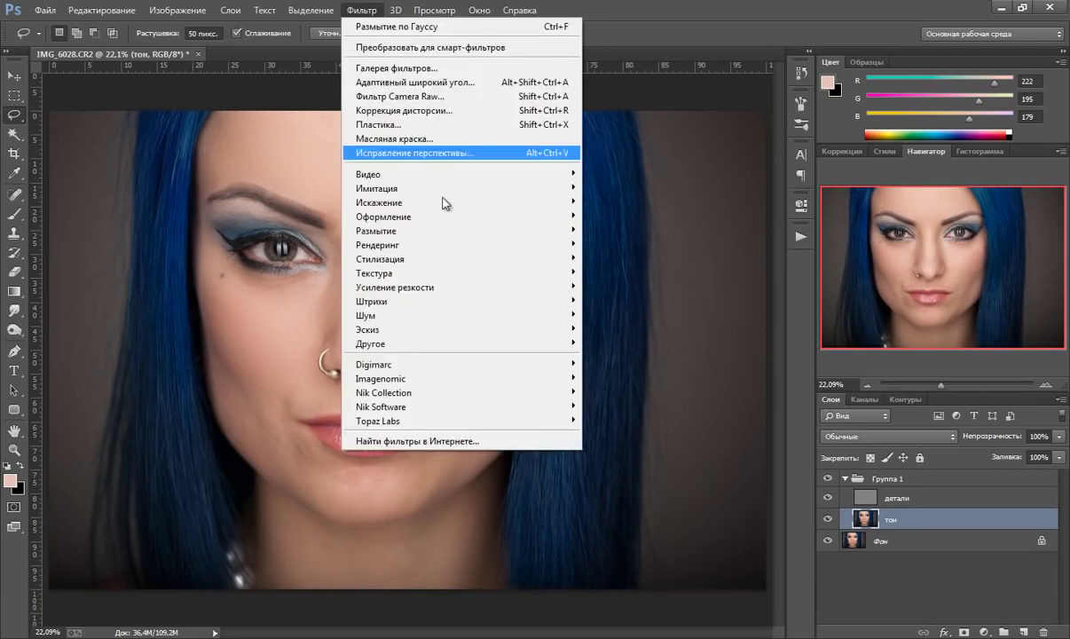
click(652, 350)
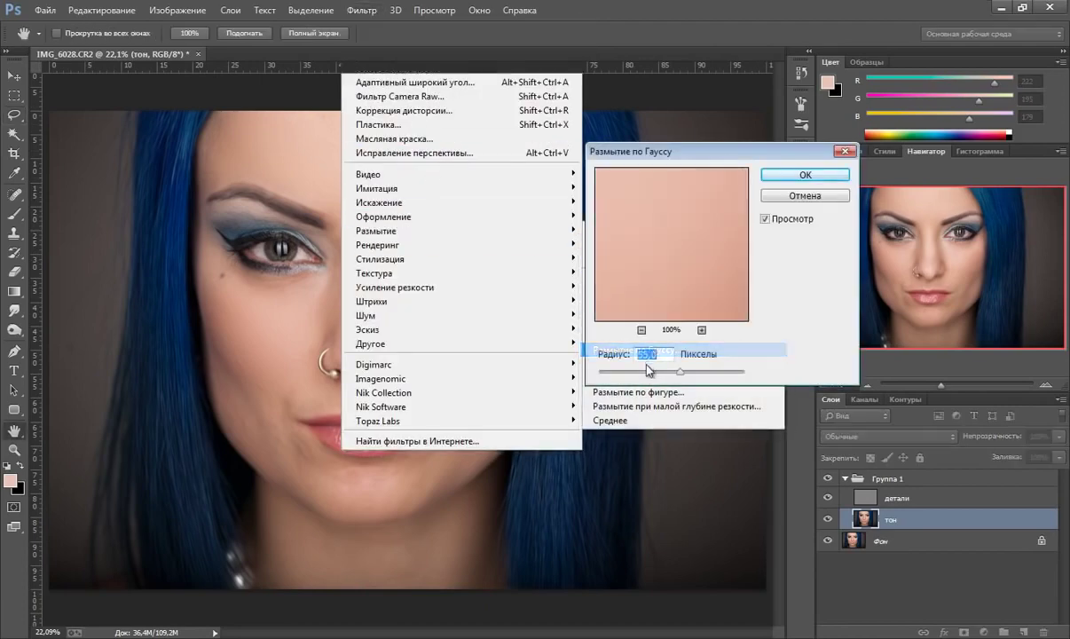
click(754, 175)
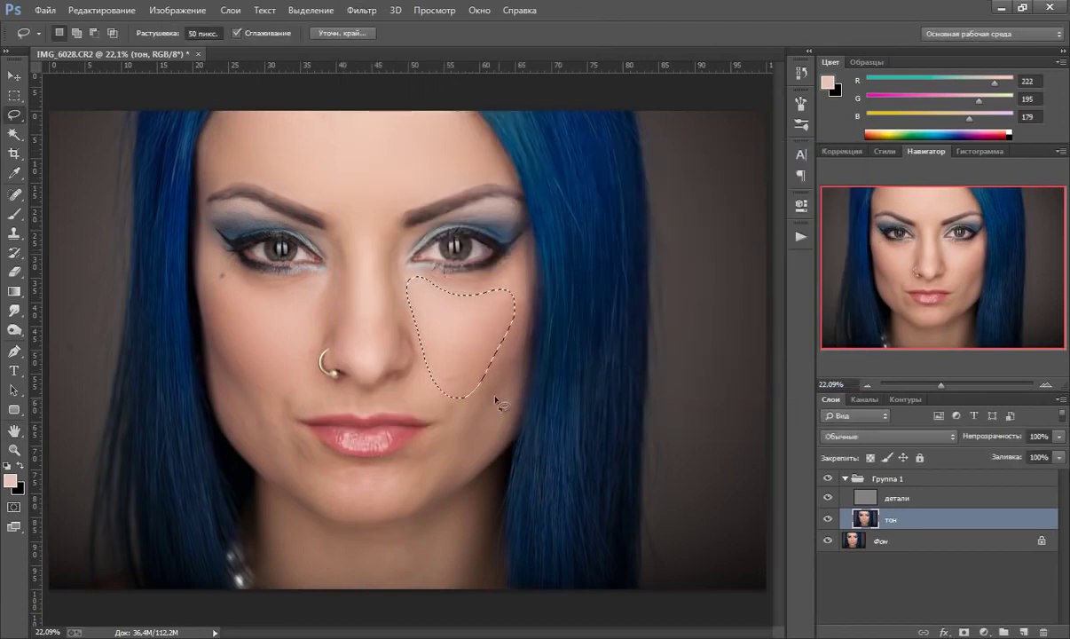
key(ctrl+d)
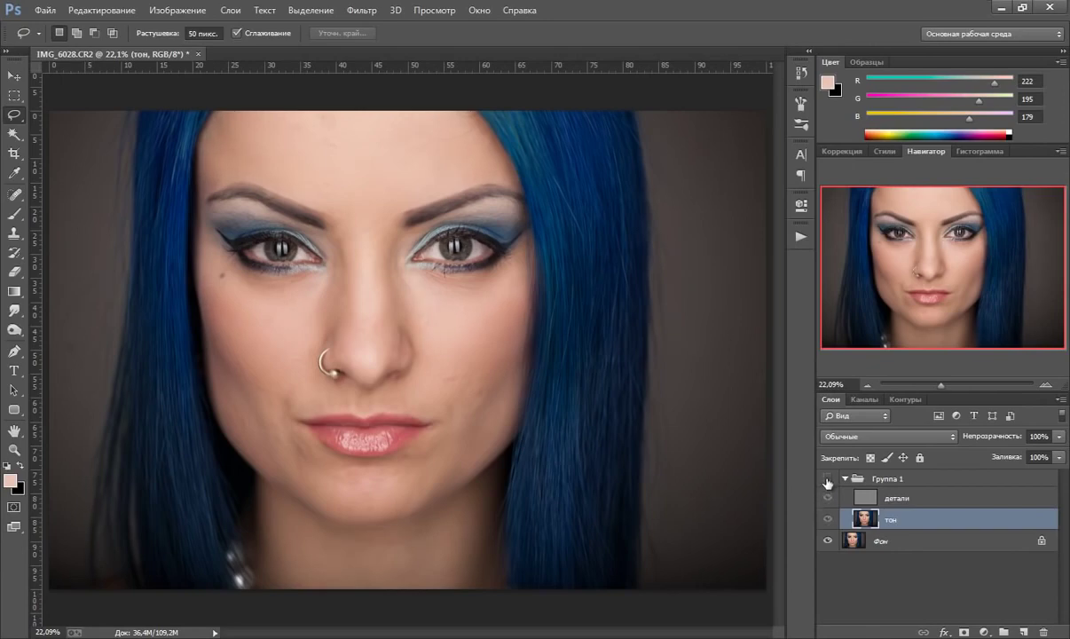
Show Группа 1 again and zoom in on the lower face.
click(827, 481)
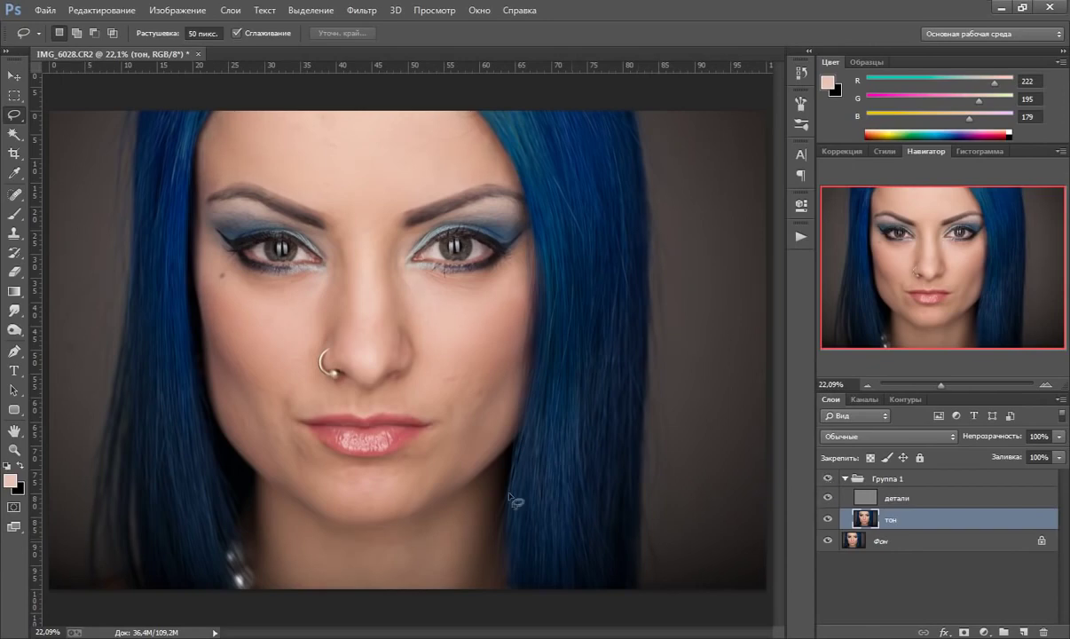
click(13, 450)
click(442, 429)
scroll(337, 408, down, 1)
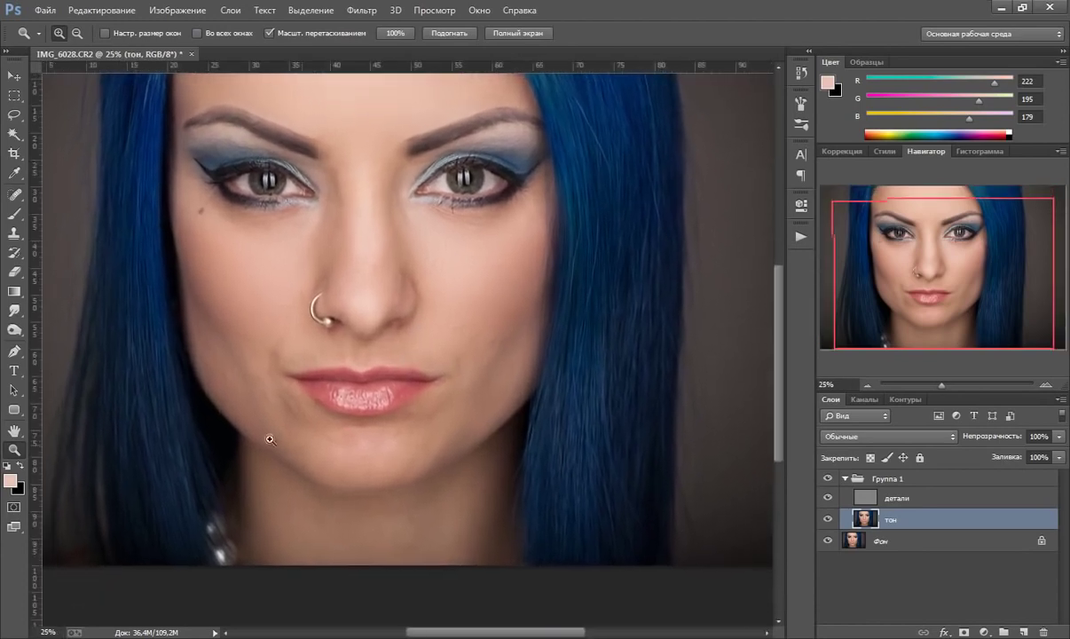
Lasso the right cheek with a 50 px feather and Gaussian-blur it.
click(13, 114)
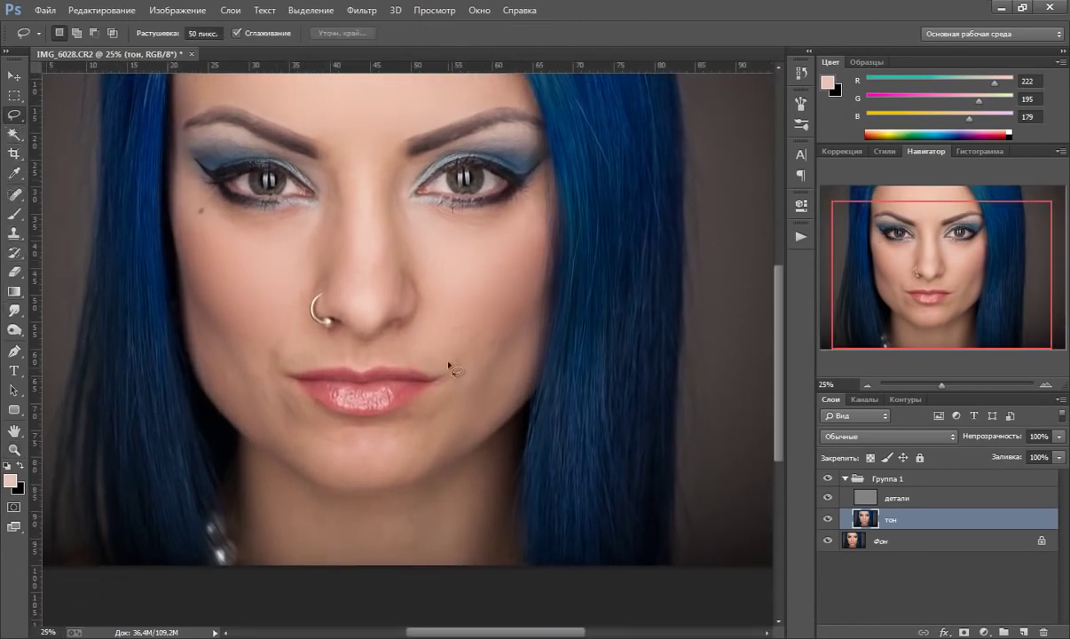
drag(435, 339, 452, 377)
drag(487, 347, 446, 334)
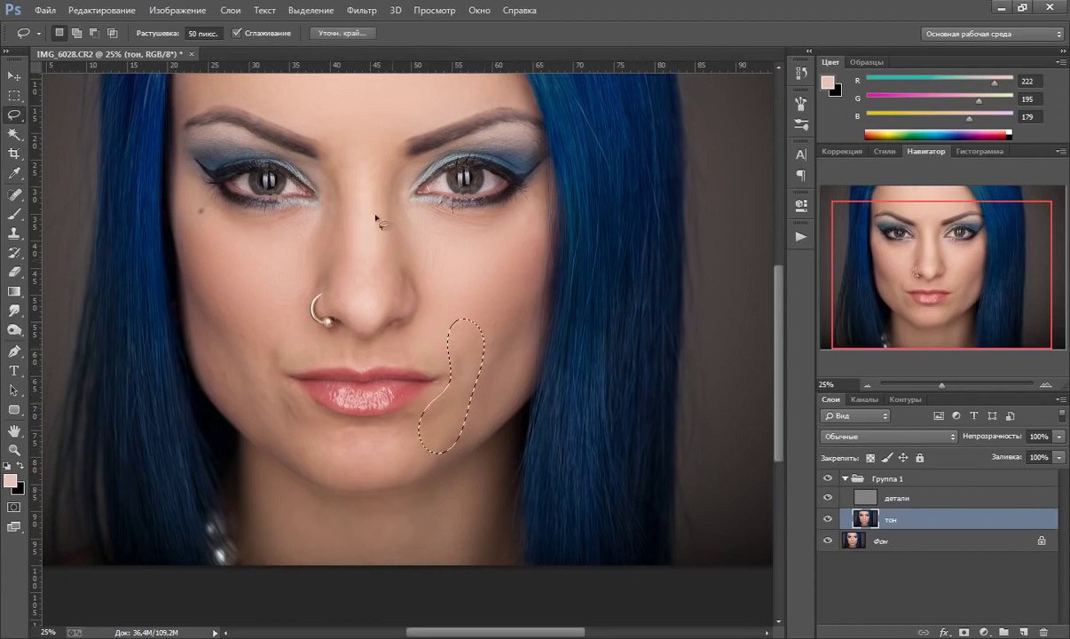
click(362, 10)
mouse_move(376, 231)
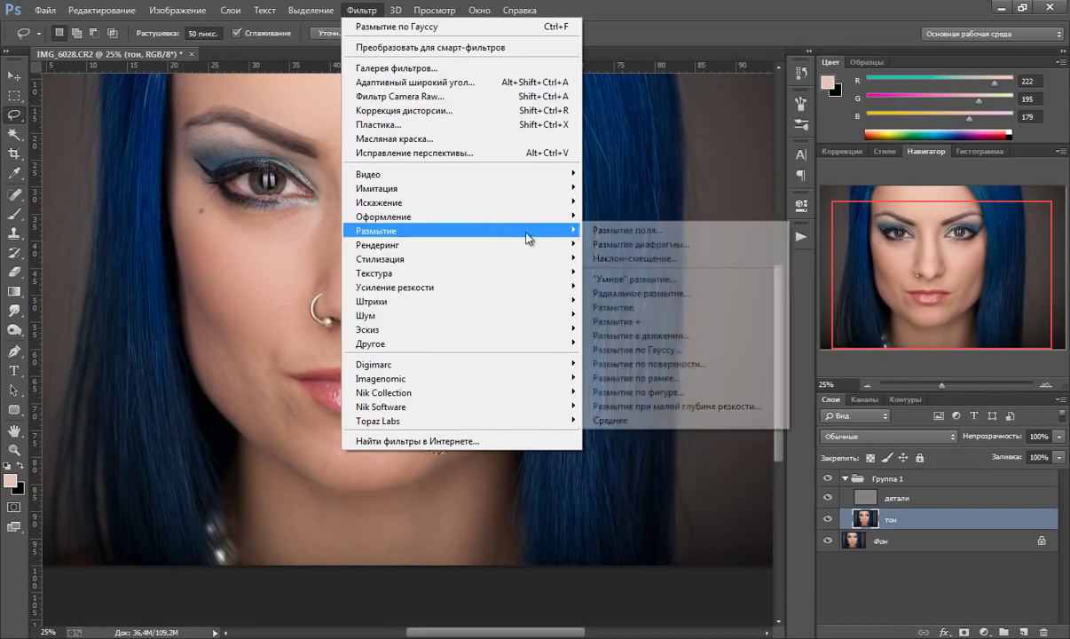
click(635, 351)
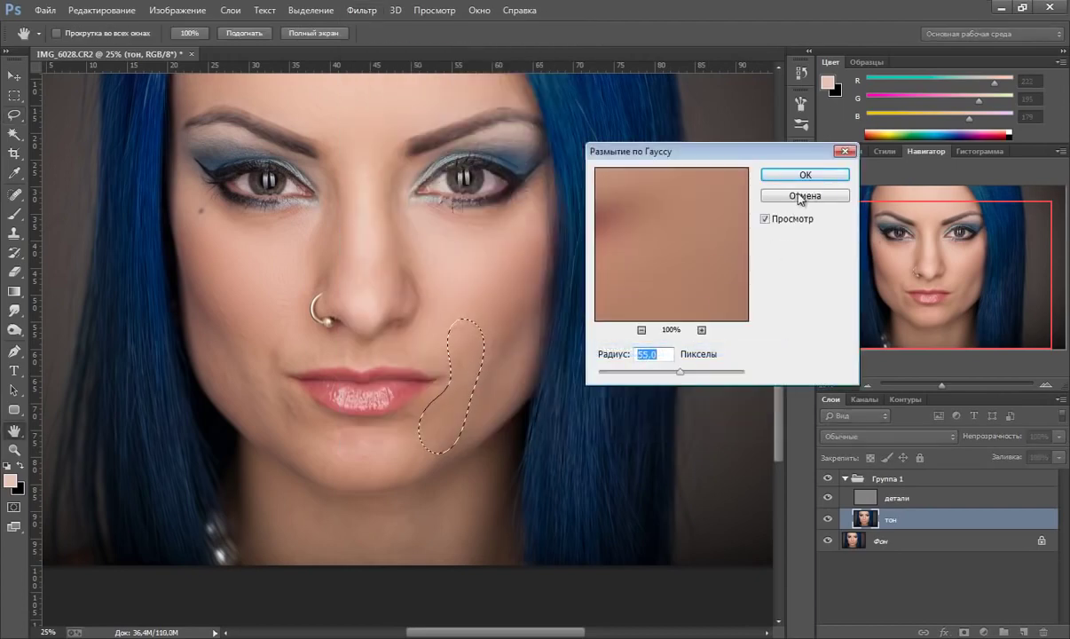
click(754, 173)
key(ctrl+d)
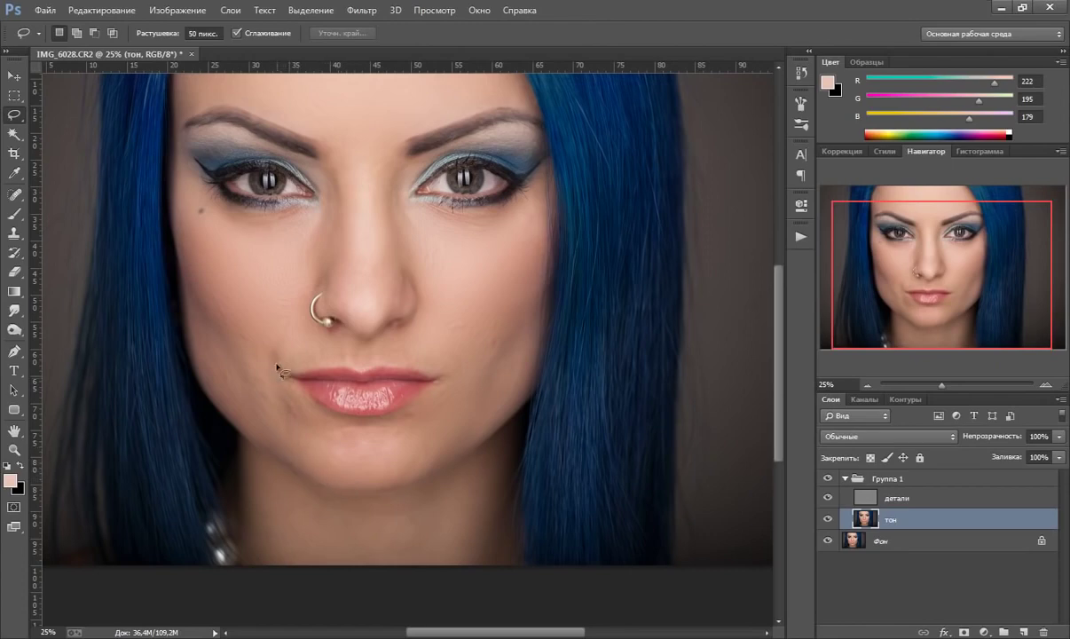
Lasso the left cheek beside the mouth and Gaussian-blur it.
drag(272, 337, 265, 360)
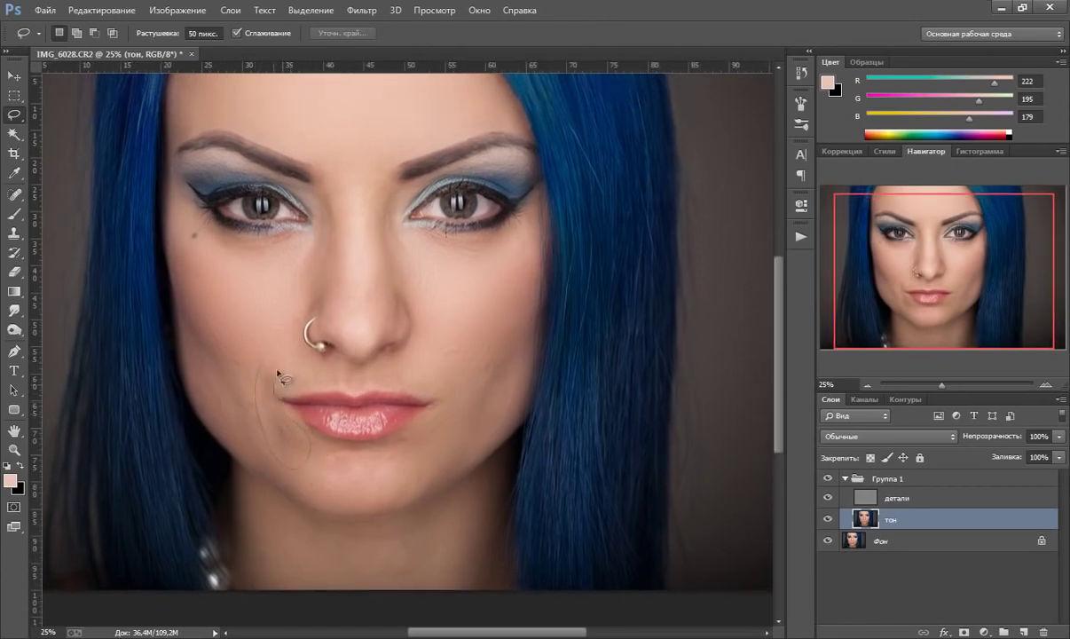
drag(276, 405, 264, 369)
click(364, 10)
mouse_move(376, 230)
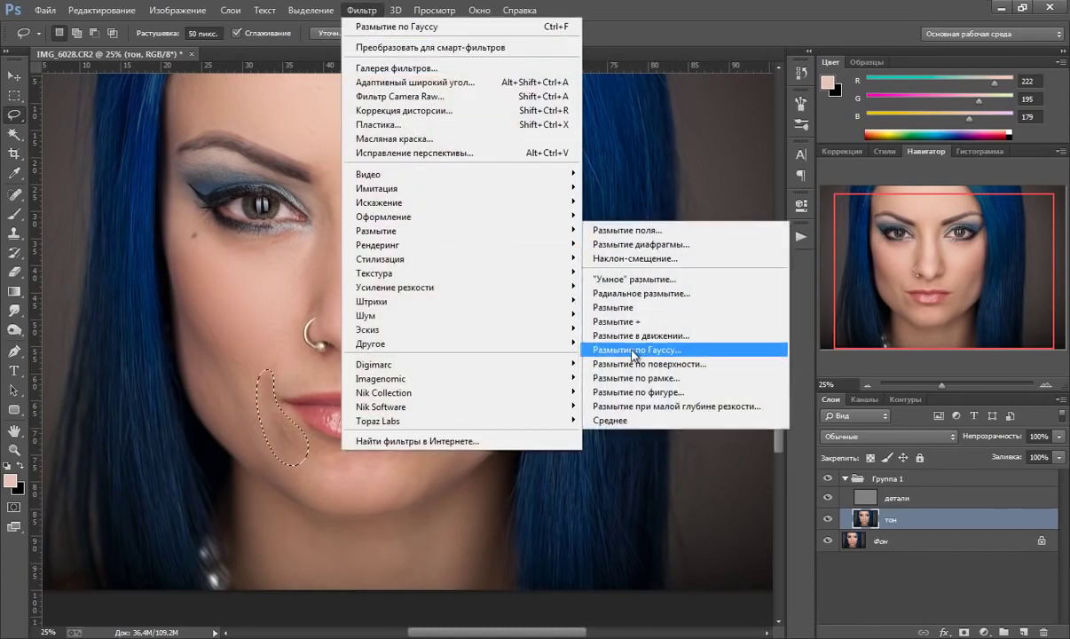
click(635, 350)
click(795, 175)
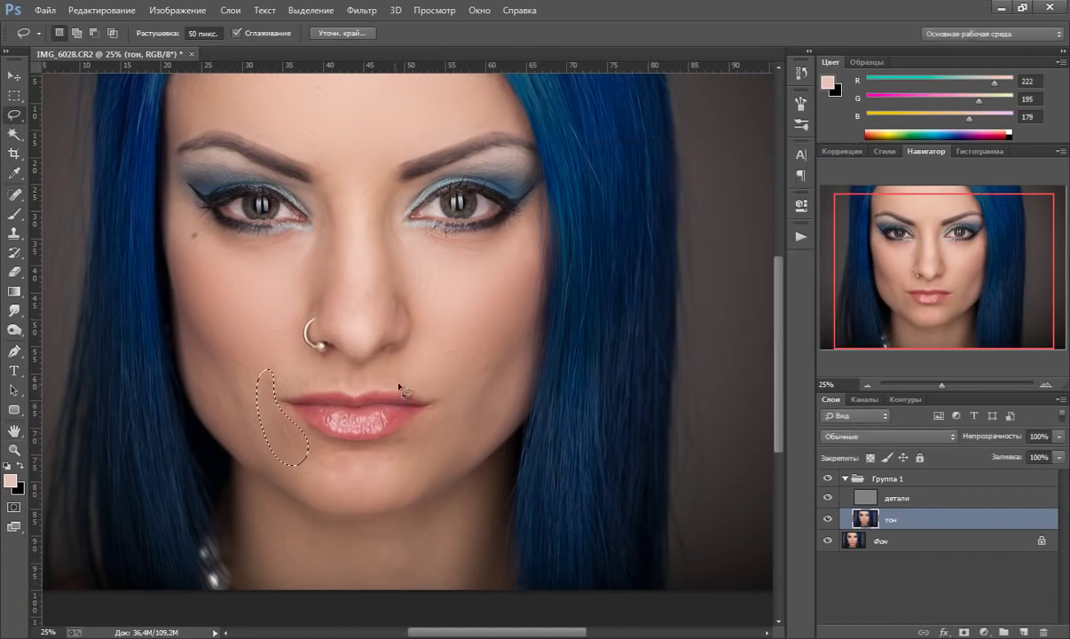
key(ctrl+d)
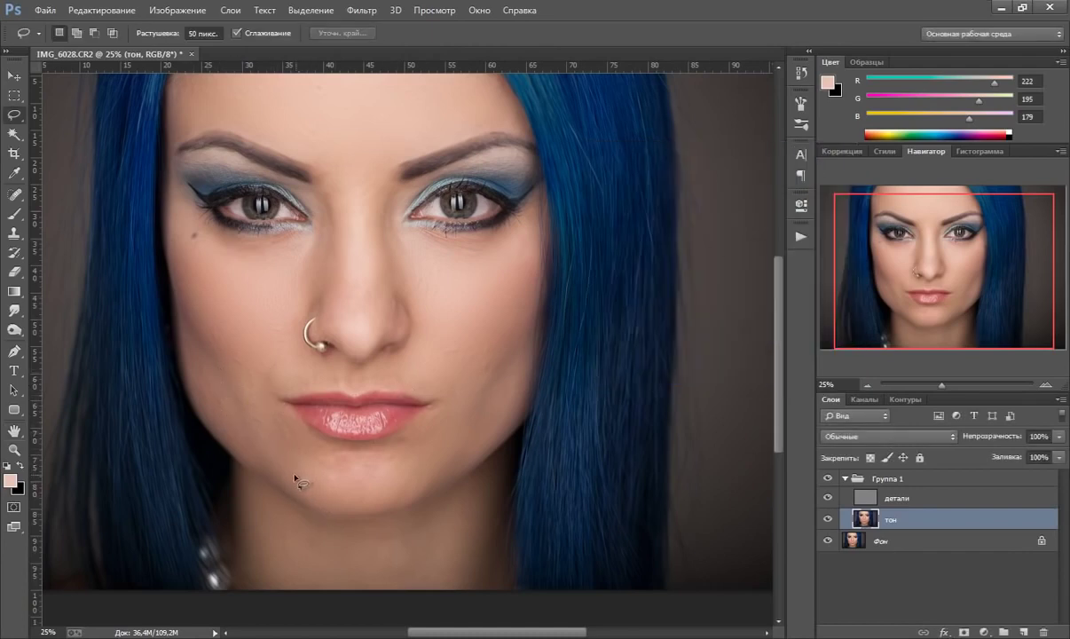
Lasso the chin and apply a Gaussian Blur of about 15 pixels.
drag(295, 477, 421, 474)
drag(327, 513, 298, 476)
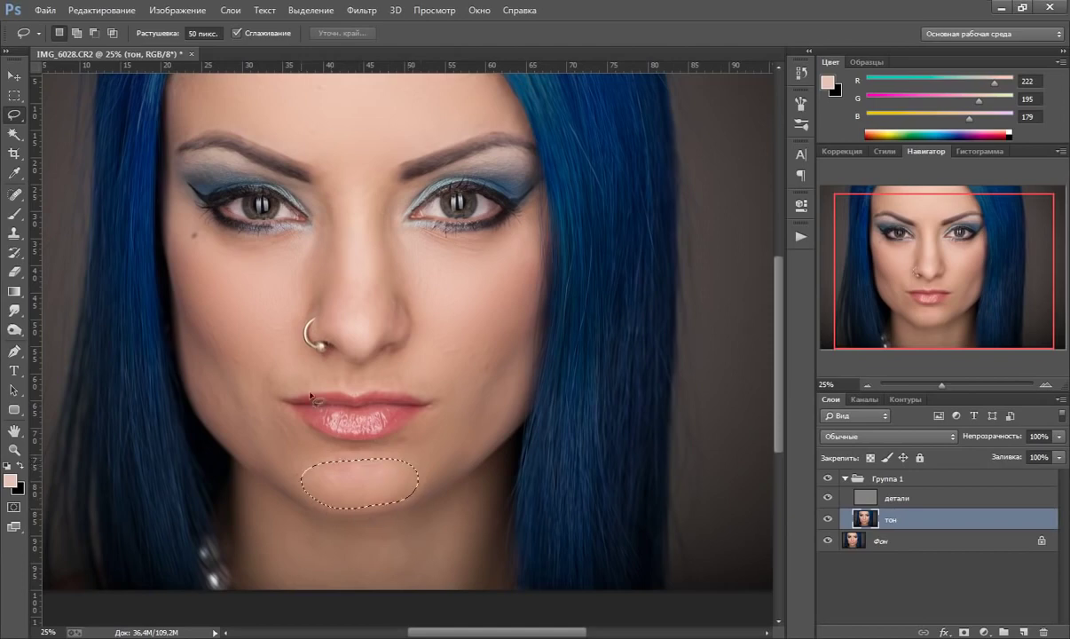
click(361, 9)
mouse_move(376, 231)
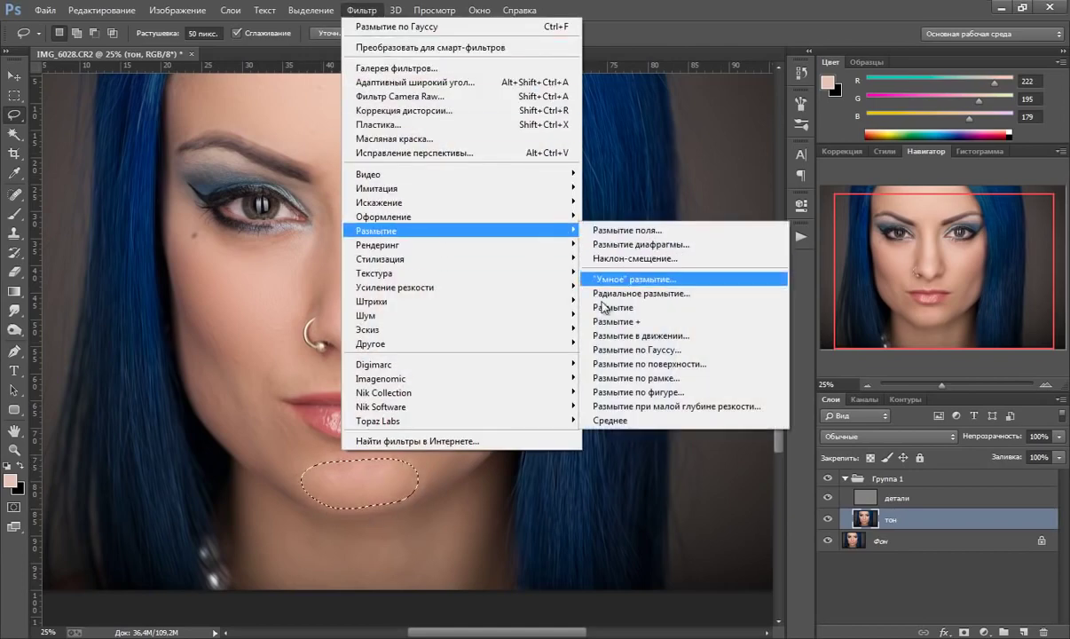
click(617, 353)
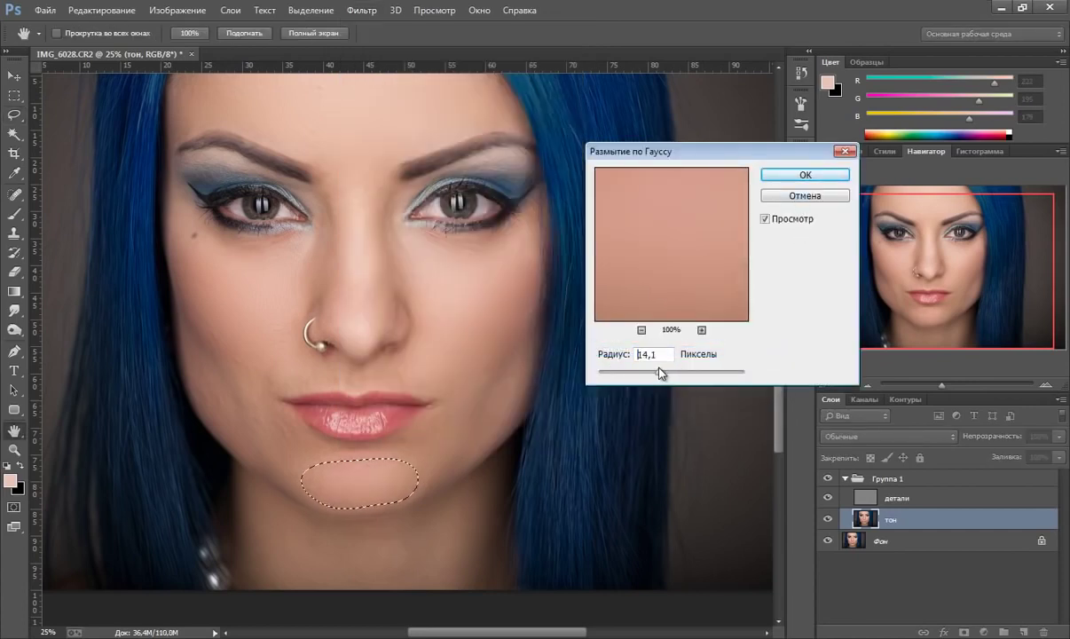
drag(659, 370, 661, 373)
click(803, 175)
key(ctrl+d)
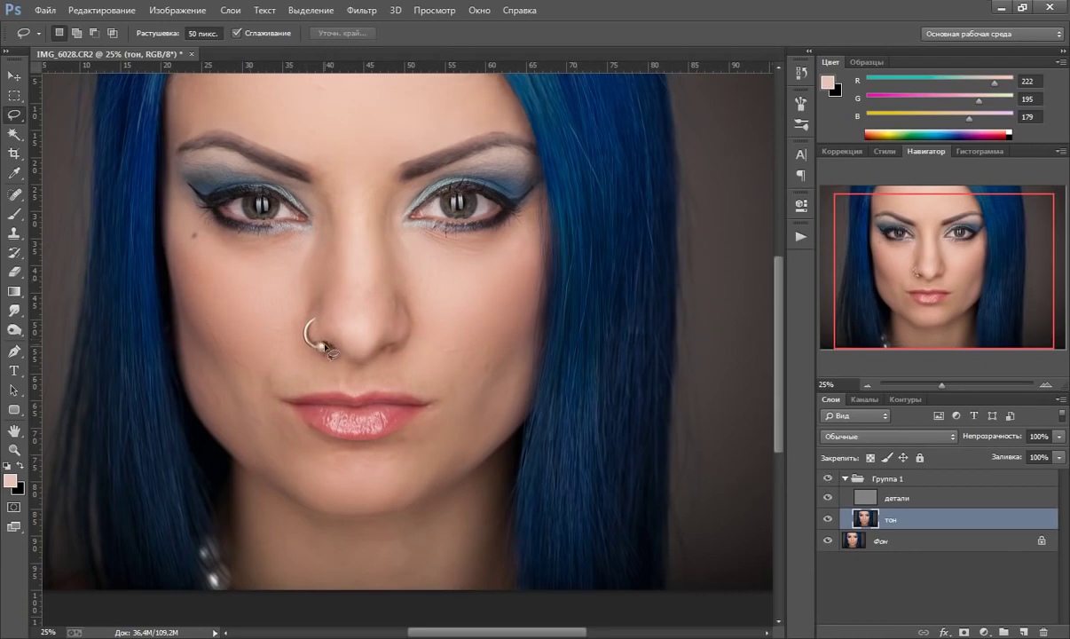
Lasso the cheek beside the nose and apply a stronger Gaussian Blur.
mouse_move(303, 251)
mouse_down()
mouse_move(296, 299)
mouse_move(328, 220)
mouse_move(324, 234)
mouse_up()
click(358, 10)
mouse_move(376, 230)
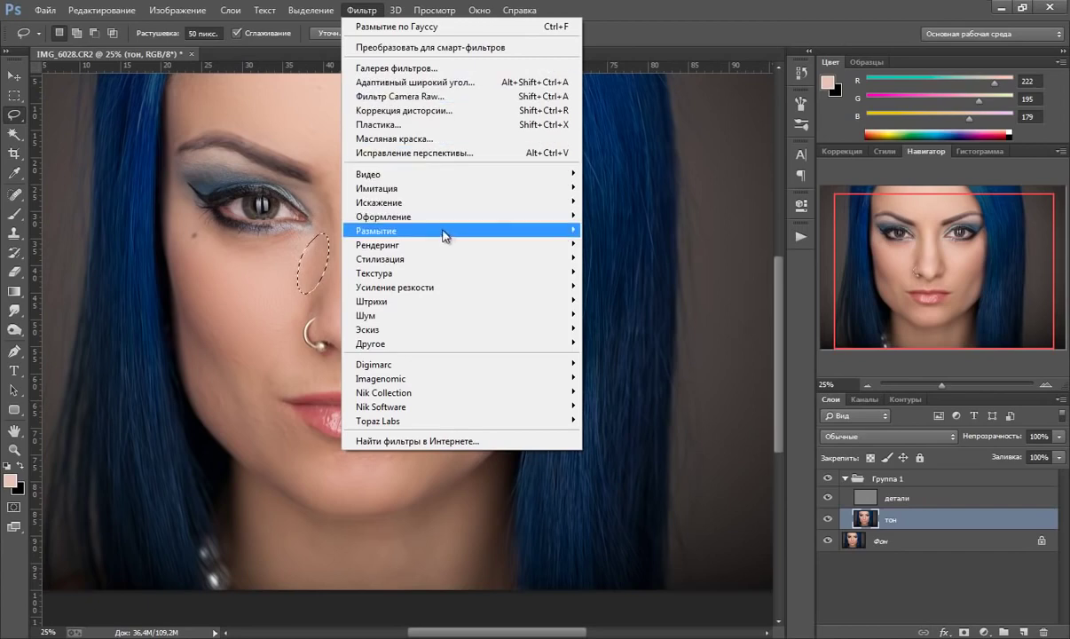
click(621, 350)
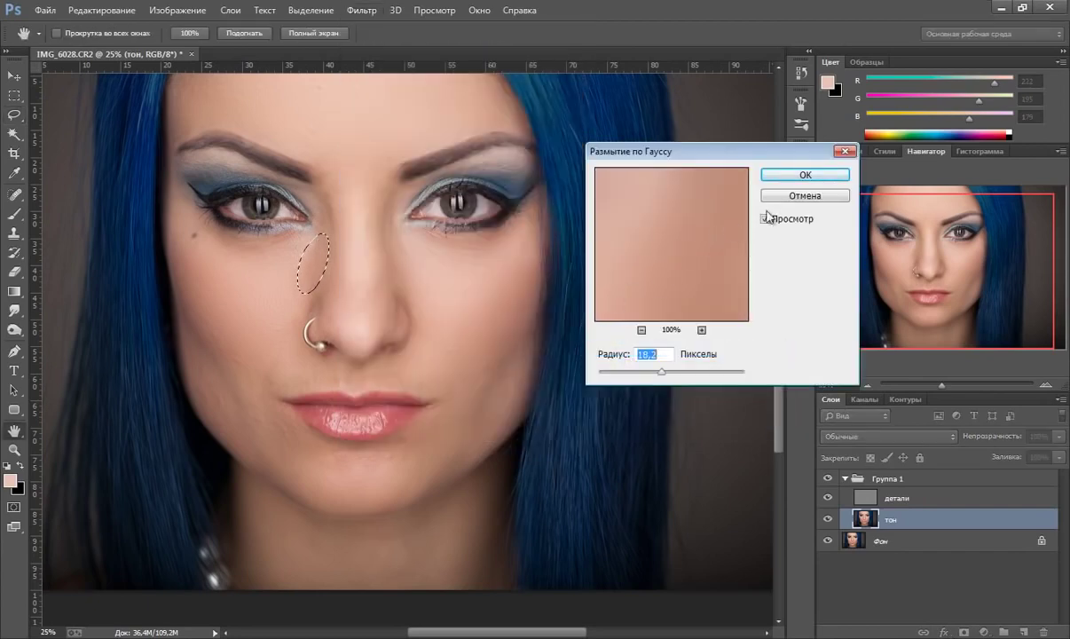
drag(667, 377, 673, 379)
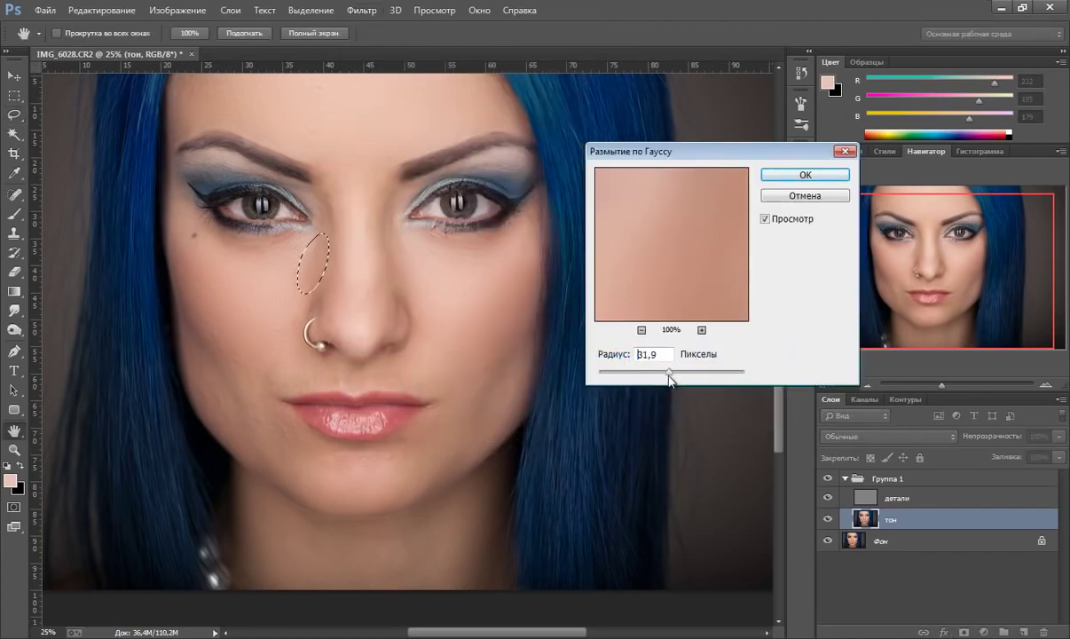
click(803, 174)
key(ctrl+d)
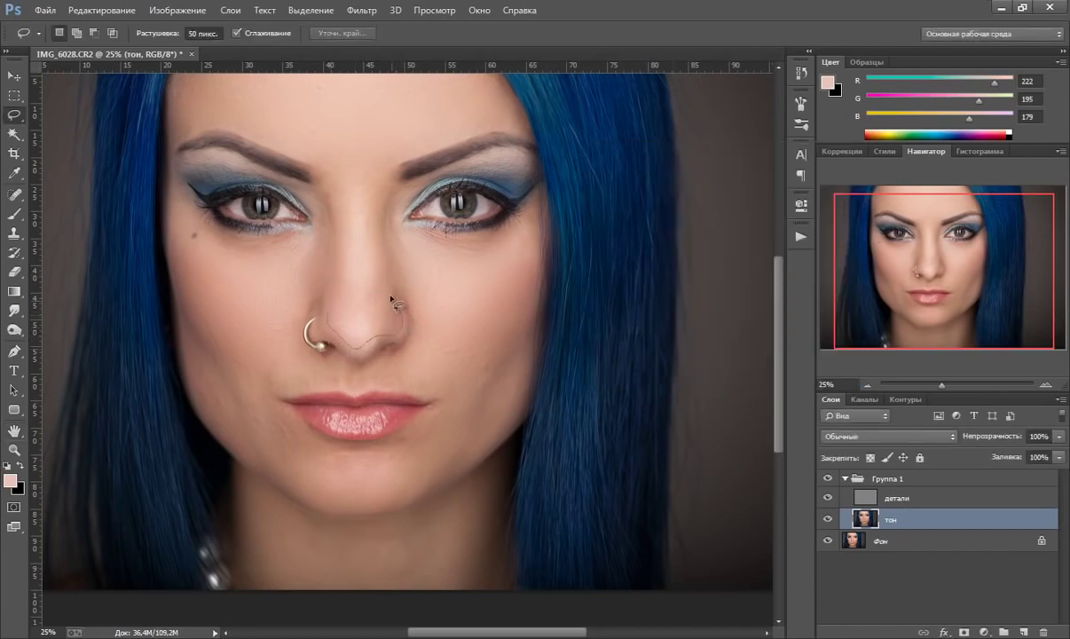
Lasso the nose and blur it at 31,9 pixels, then bring the whole face into view.
drag(391, 300, 336, 274)
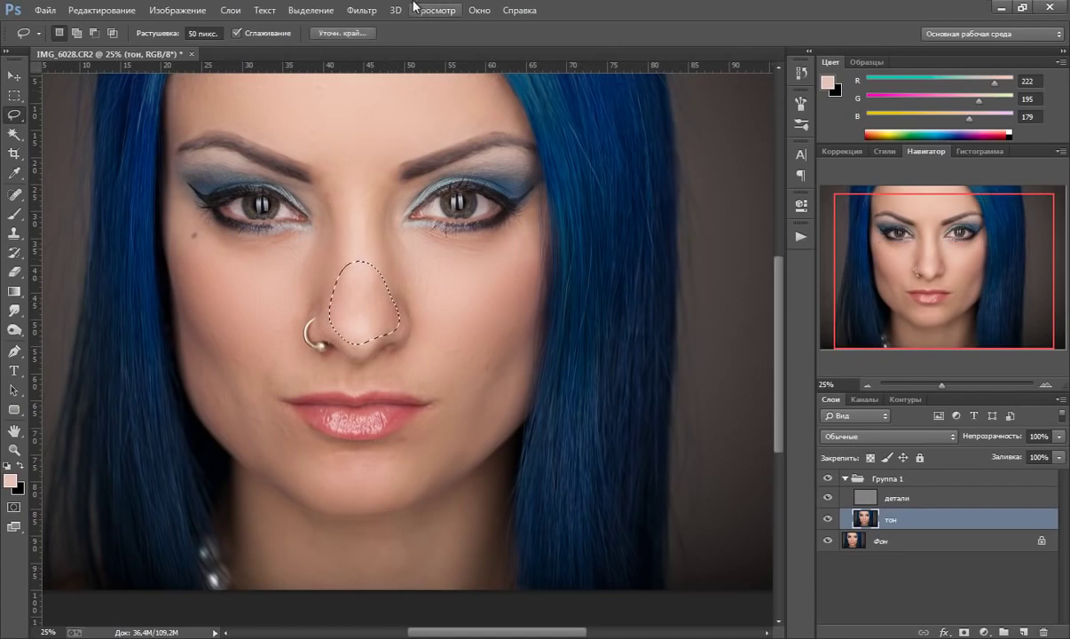
click(361, 10)
mouse_move(376, 231)
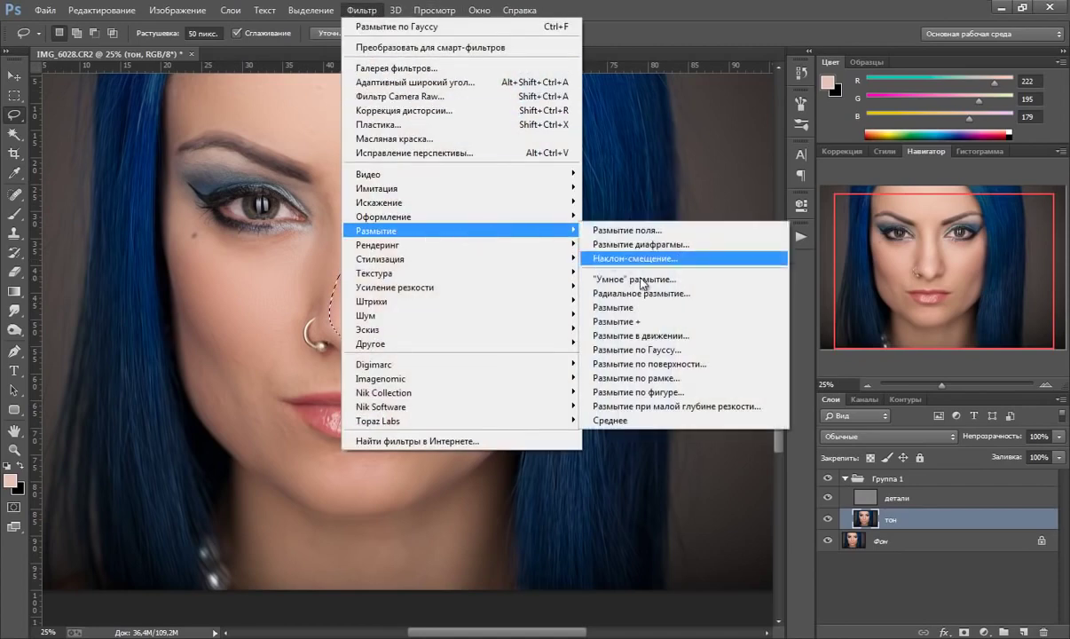
click(656, 350)
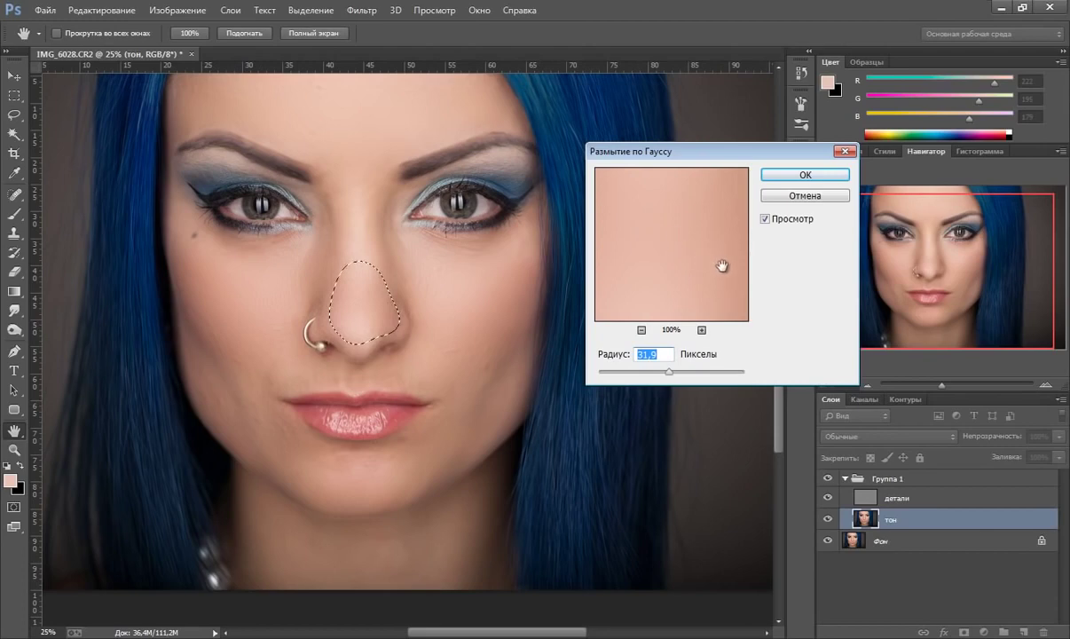
click(804, 175)
key(ctrl+d)
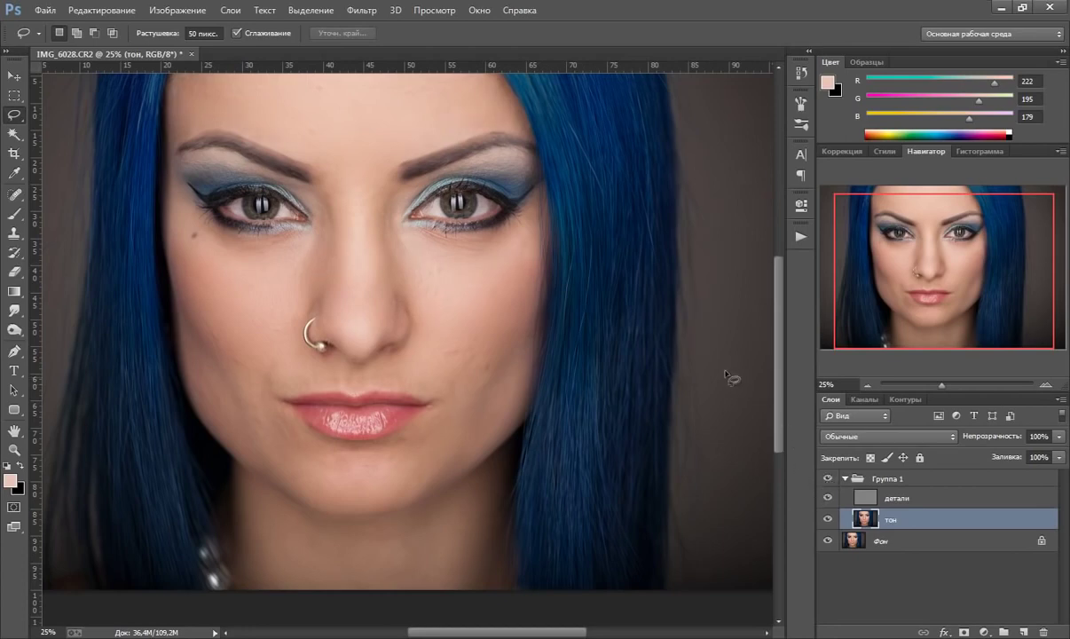
drag(442, 236, 453, 275)
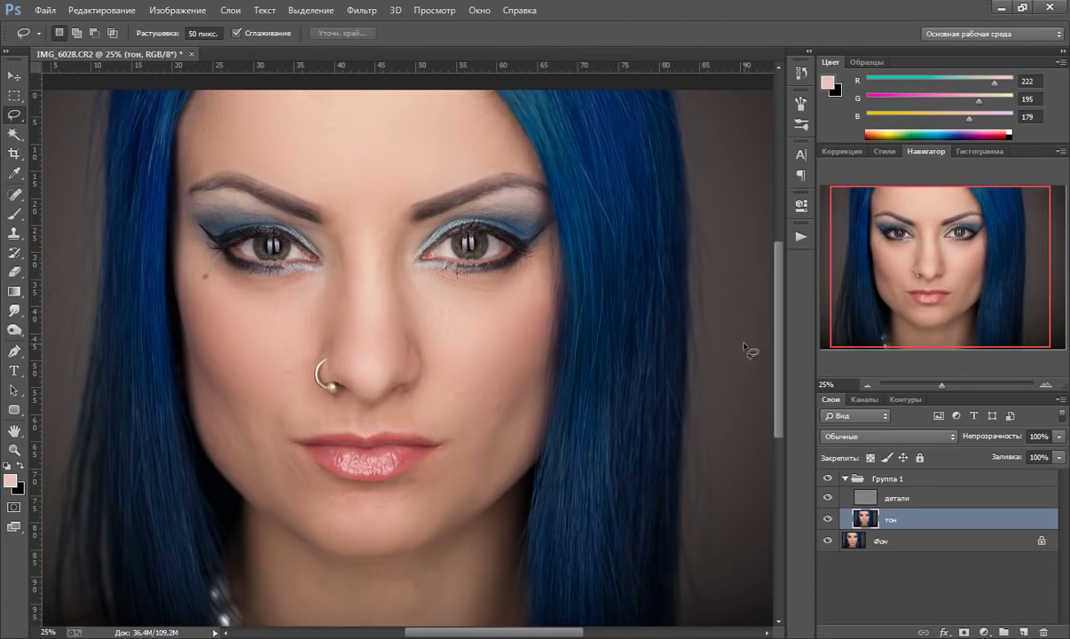
Select the детали layer in Группа 1 and scroll the view back up.
click(872, 499)
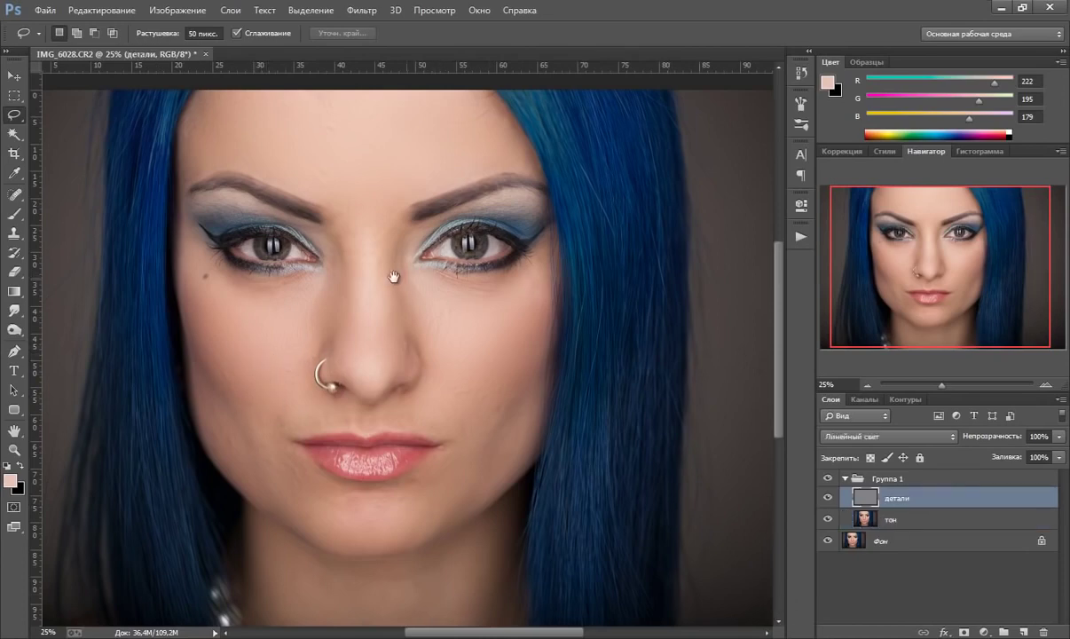
scroll(363, 253, up, 2)
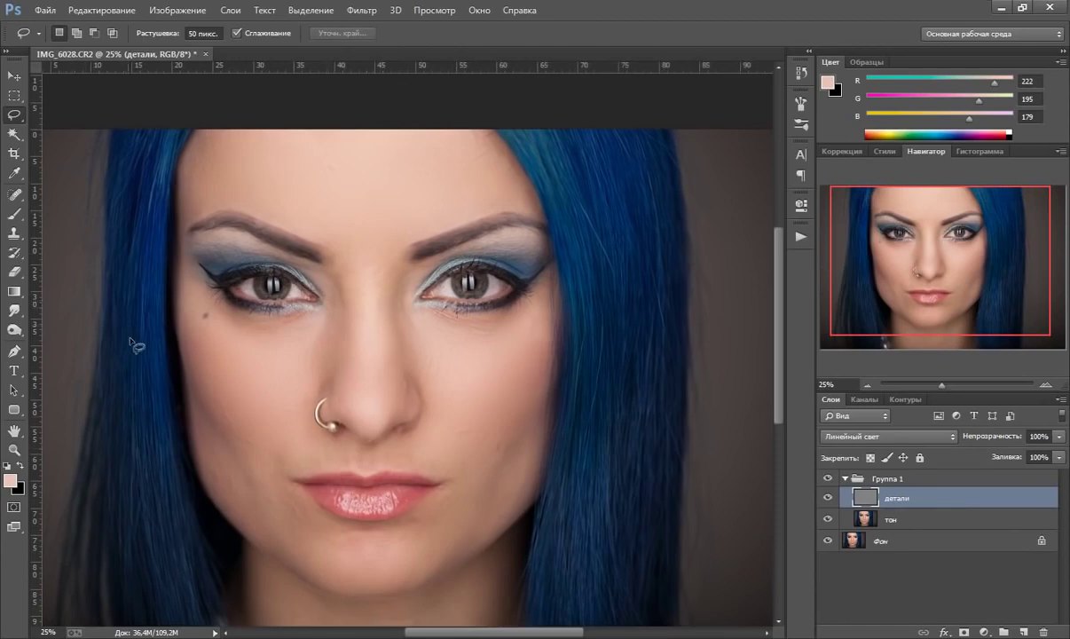
Switch to the sampled Healing Brush with a 30-pixel tip, 45° angle and 72% roundness.
click(14, 195)
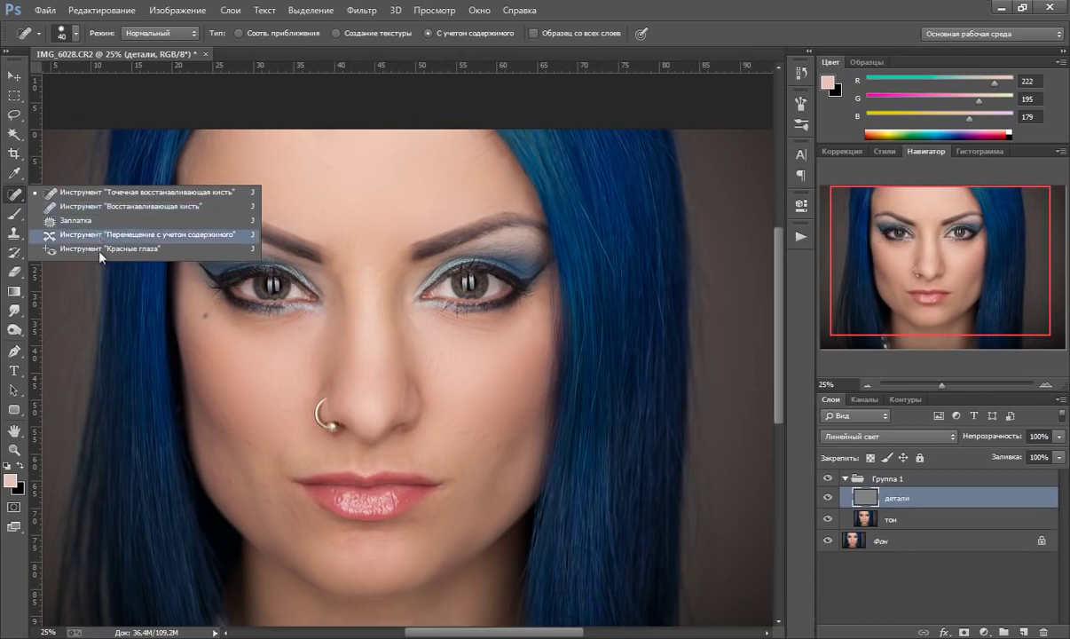
click(139, 208)
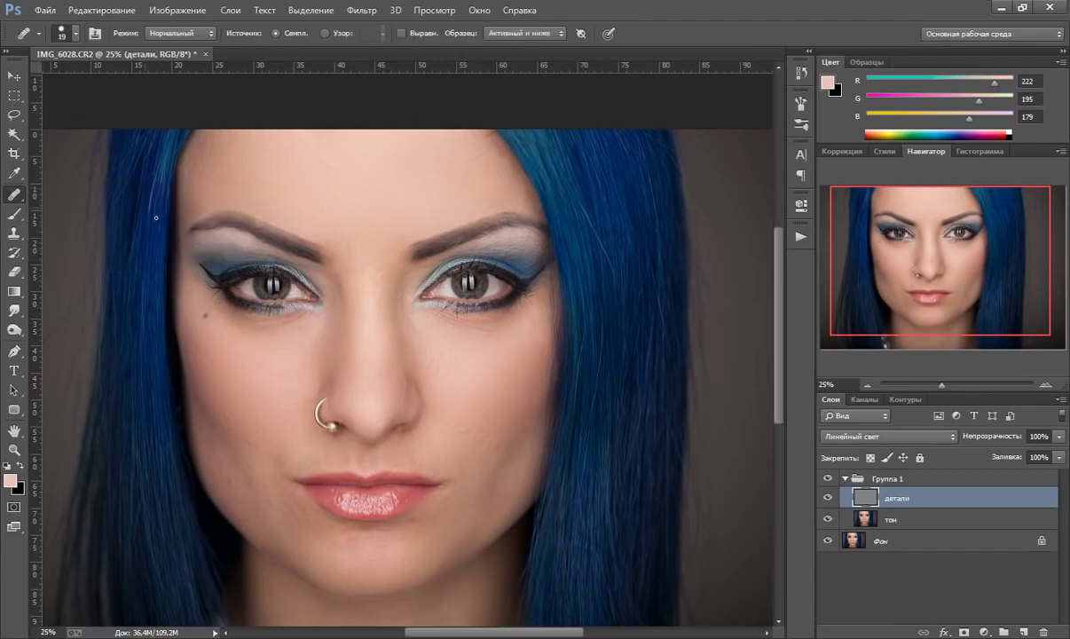
click(75, 34)
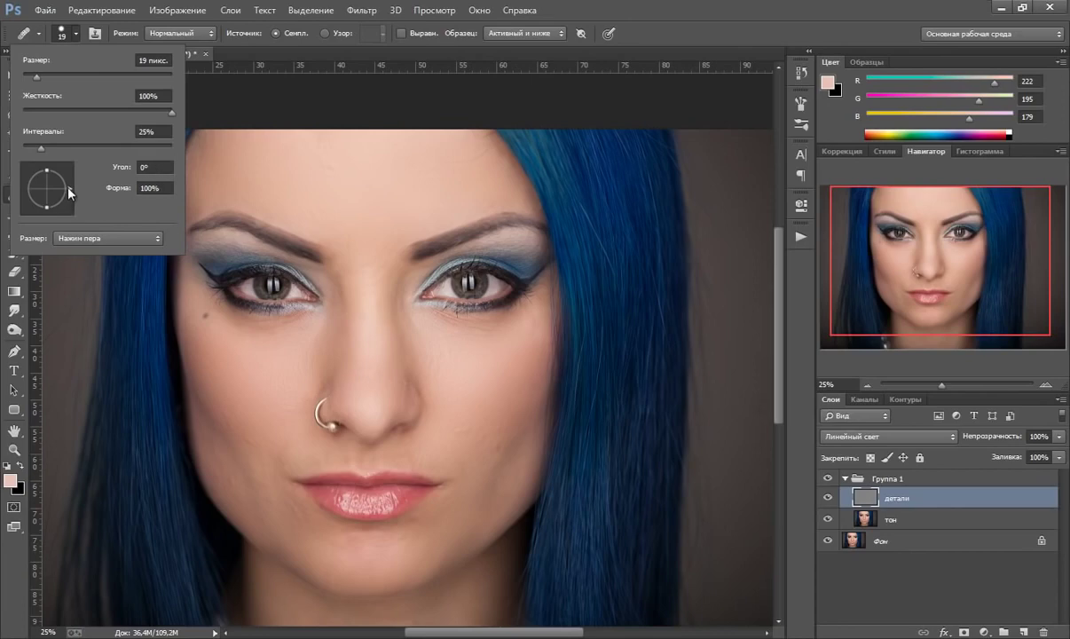
mouse_move(68, 189)
mouse_down()
mouse_move(63, 175)
mouse_move(57, 197)
mouse_up()
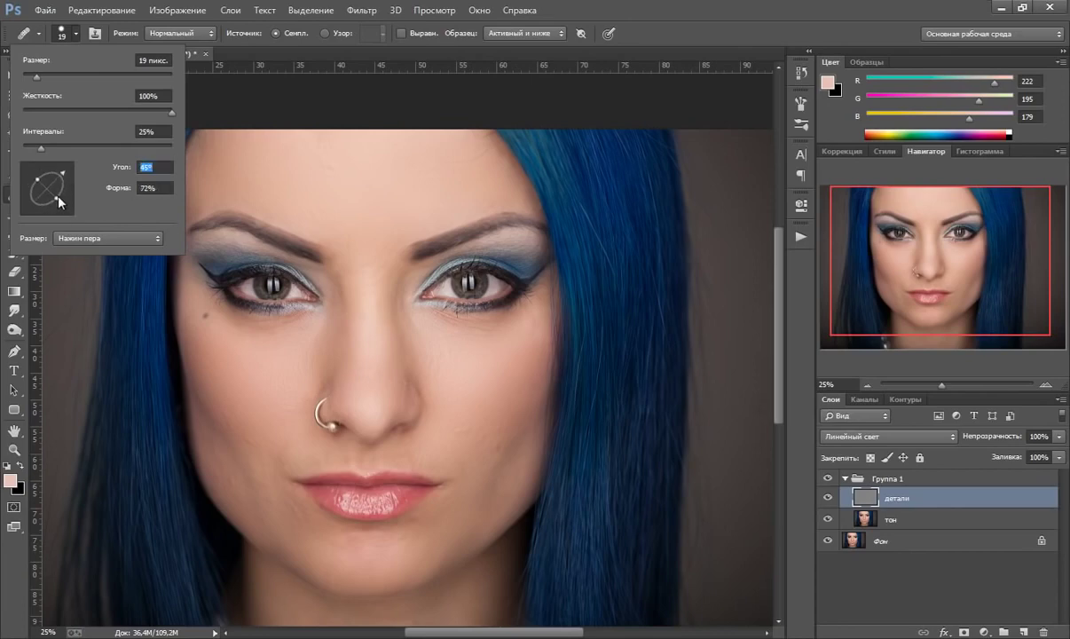
key(Tab)
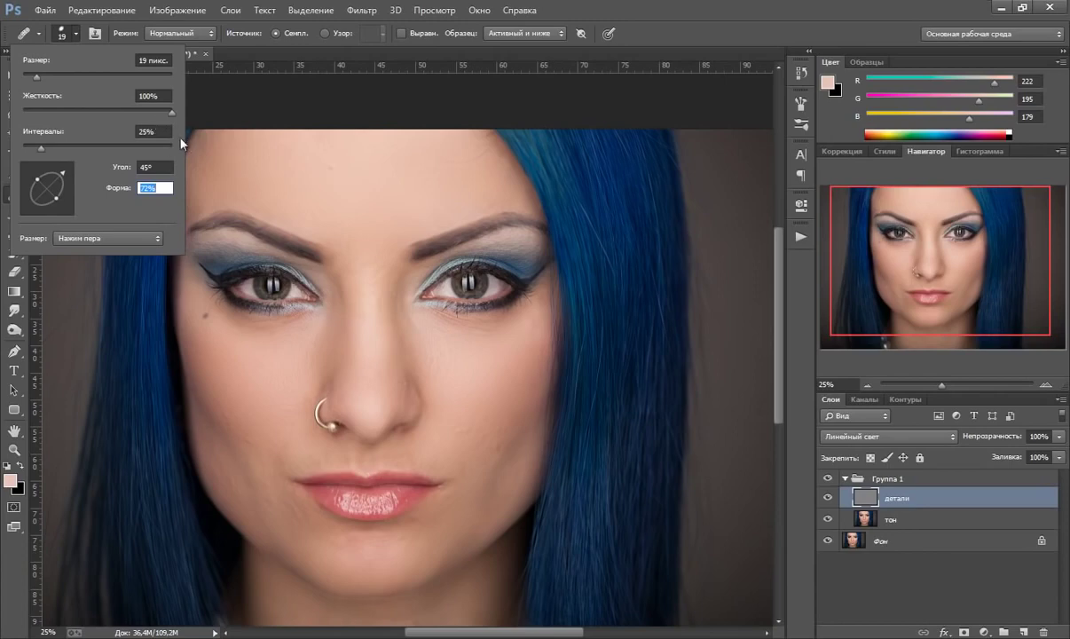
key(Return)
key(bracketright)
key(bracketright)
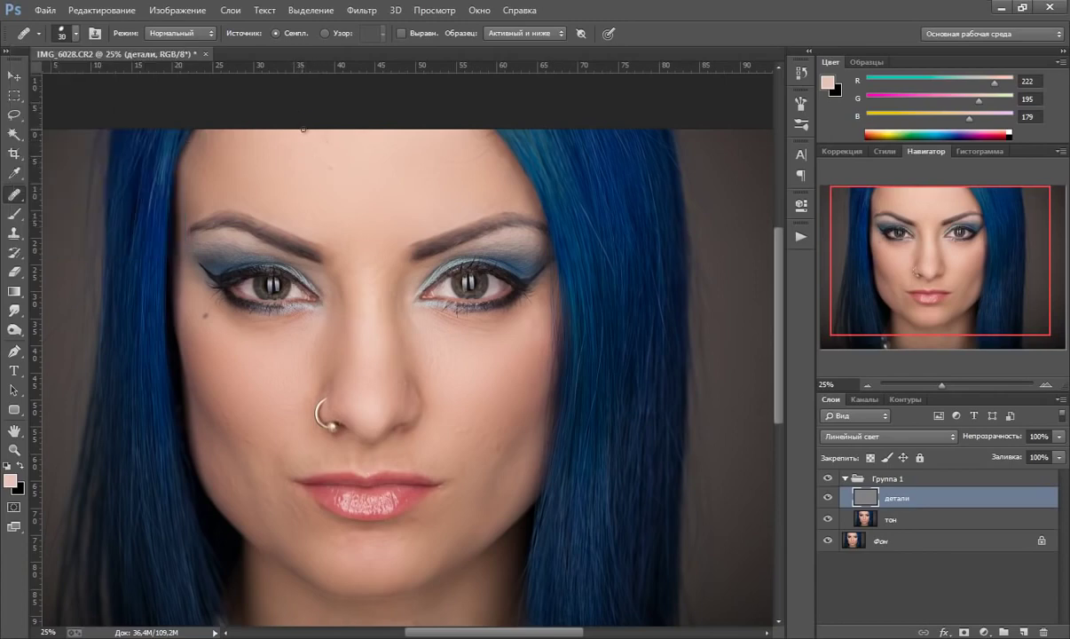
Set the Healing Brush to sample the Active Layer and heal a forehead spot from clean skin by the left eyebrow.
click(559, 35)
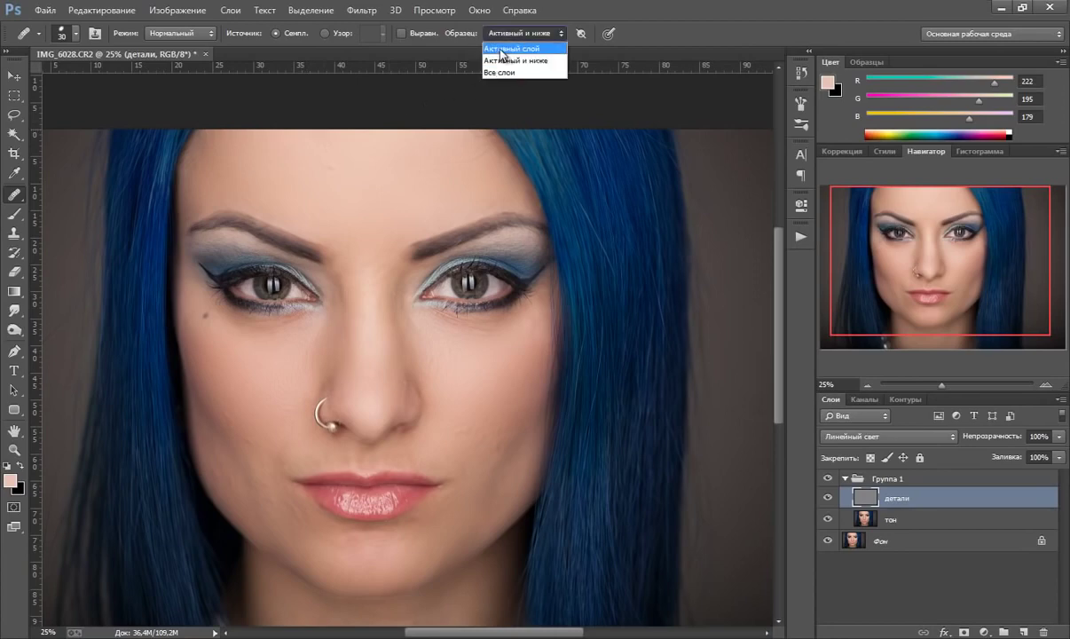
click(502, 49)
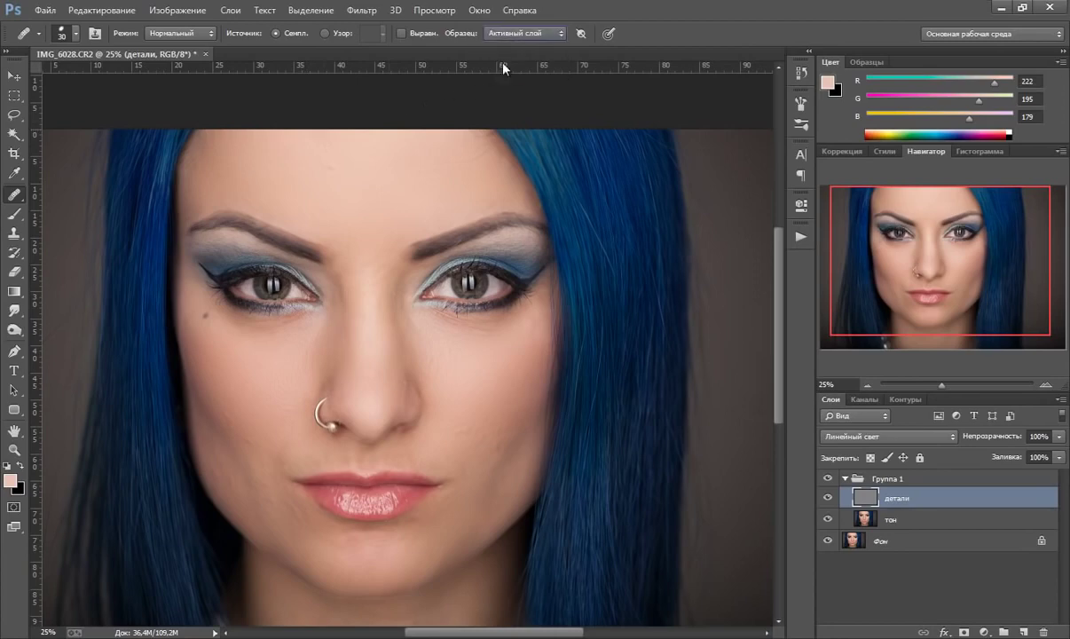
click(346, 212)
alt+click(339, 171)
click(333, 232)
Heal the remaining dark spots across the forehead, working from the right side toward the left.
click(346, 255)
click(419, 188)
drag(420, 188, 415, 190)
drag(415, 190, 410, 171)
scroll(250, 210, up, 2)
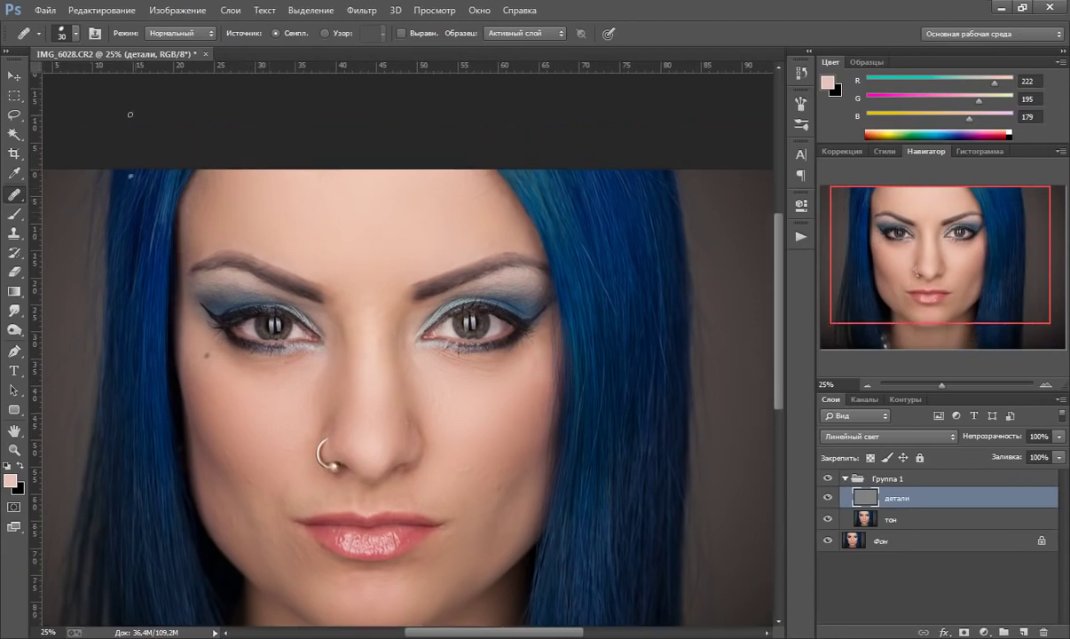
click(78, 34)
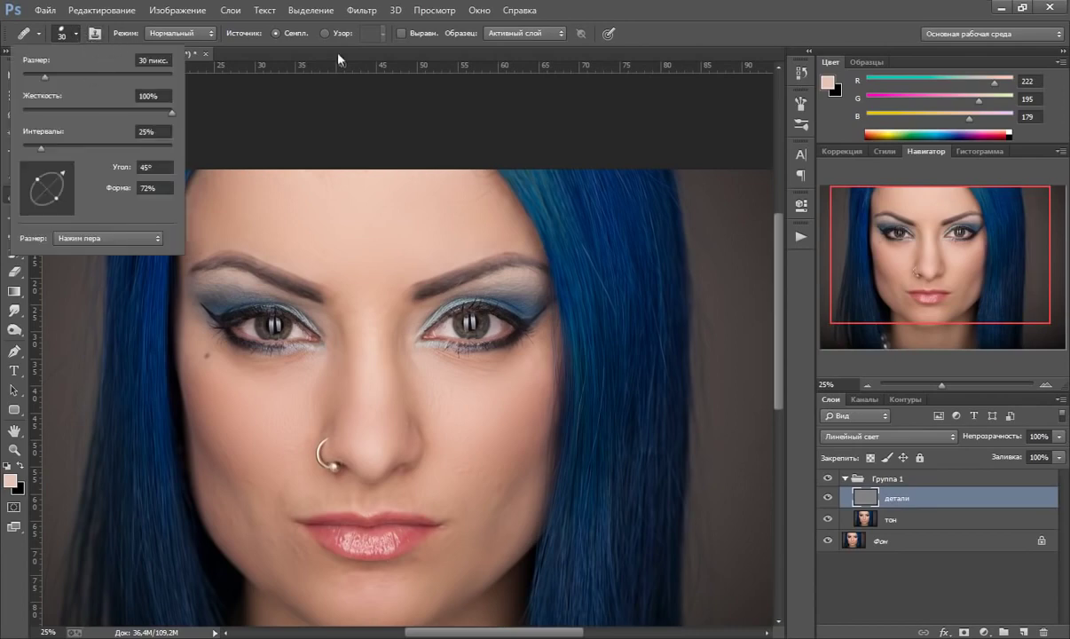
Paint out the upper forehead mark with the Spot Healing Brush at size 35.
click(560, 22)
right_click(15, 195)
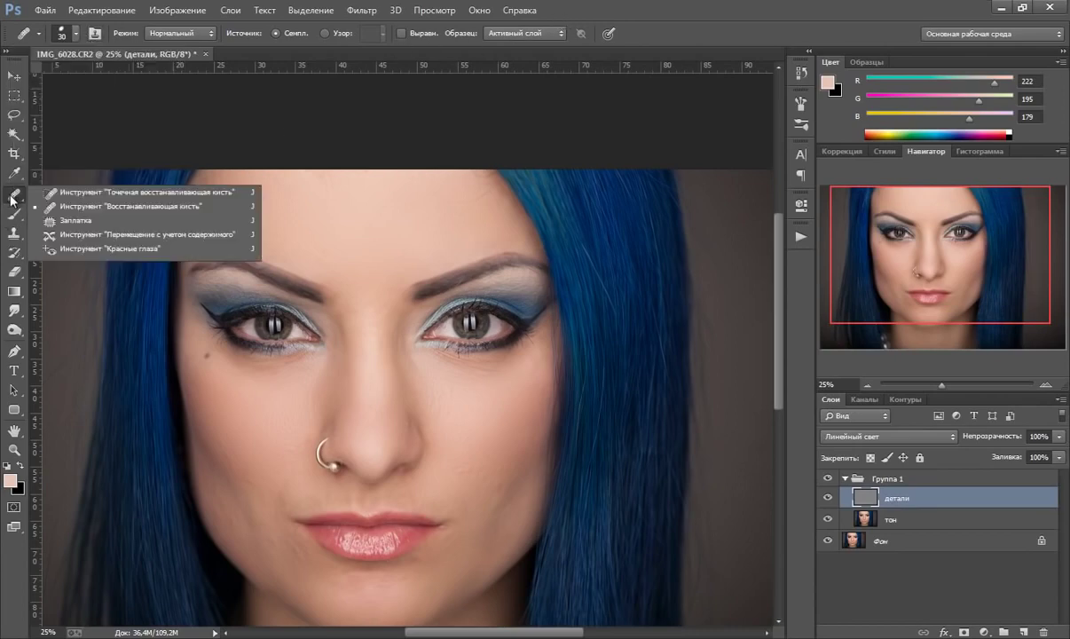
click(70, 191)
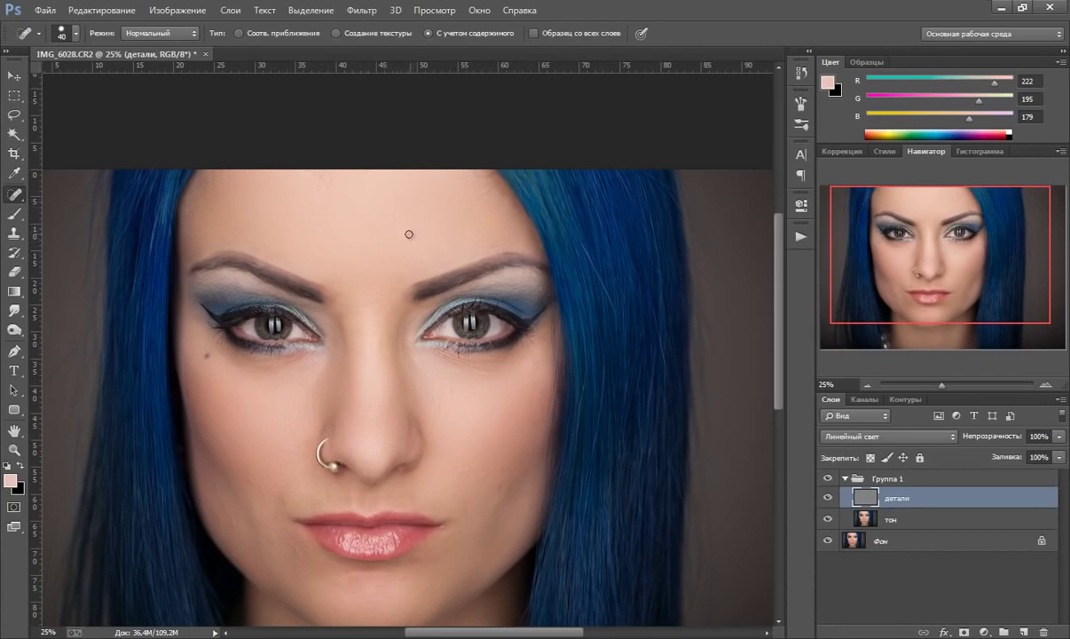
key(bracketleft)
mouse_move(424, 188)
mouse_down()
mouse_move(444, 200)
mouse_move(490, 190)
mouse_up()
Remove the nose-bridge spot, then return to the sampled Healing Brush.
click(375, 318)
scroll(375, 354, down, 1)
key(shift+j)
scroll(342, 373, up, 1)
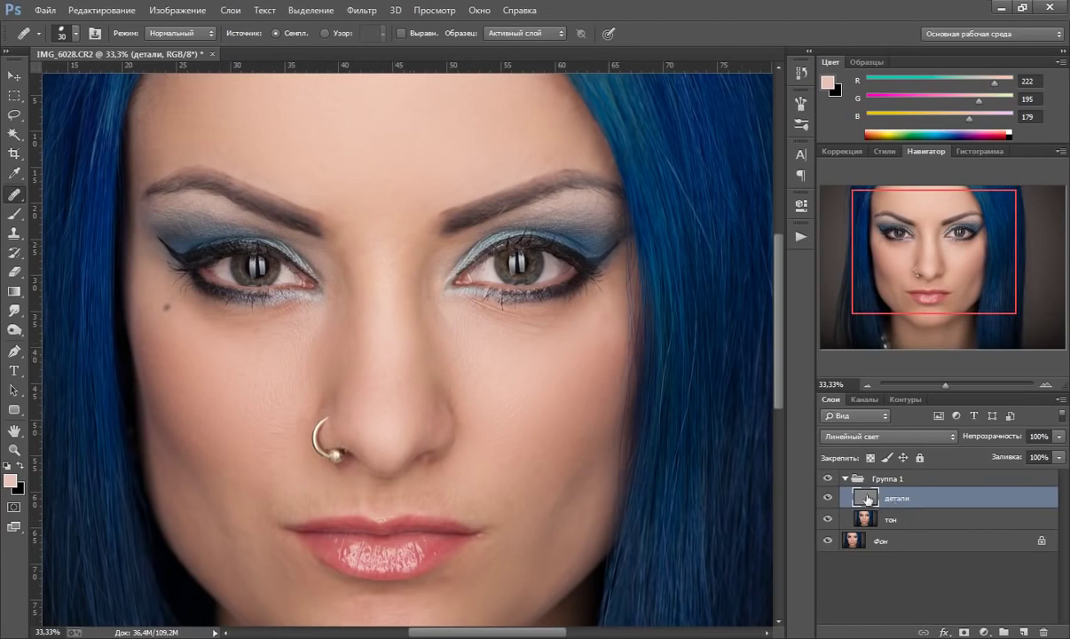
drag(370, 269, 370, 309)
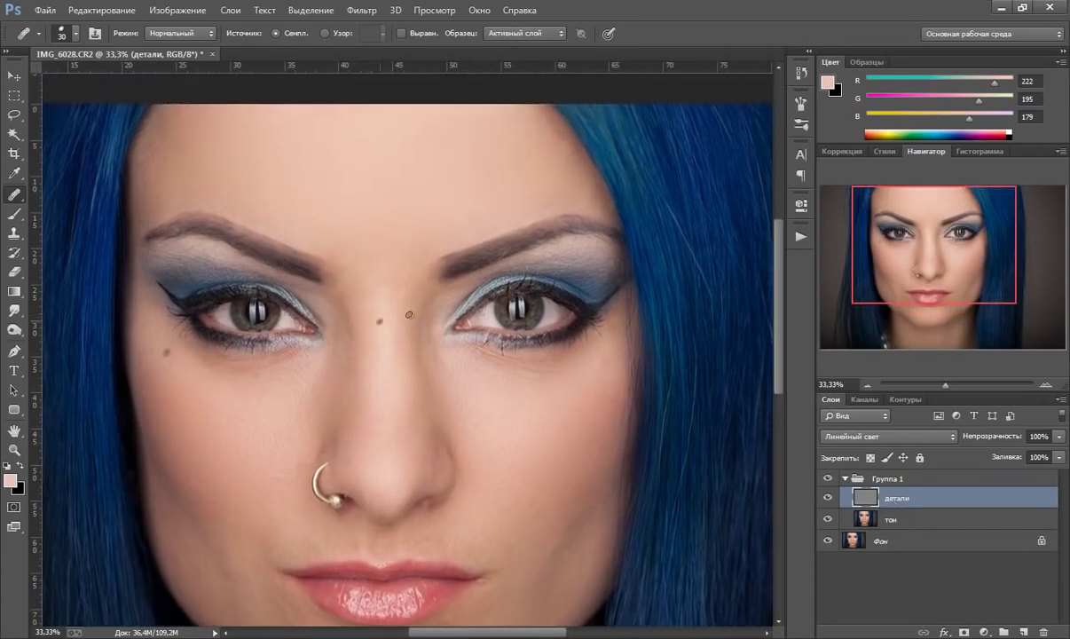
click(830, 479)
drag(508, 507, 520, 465)
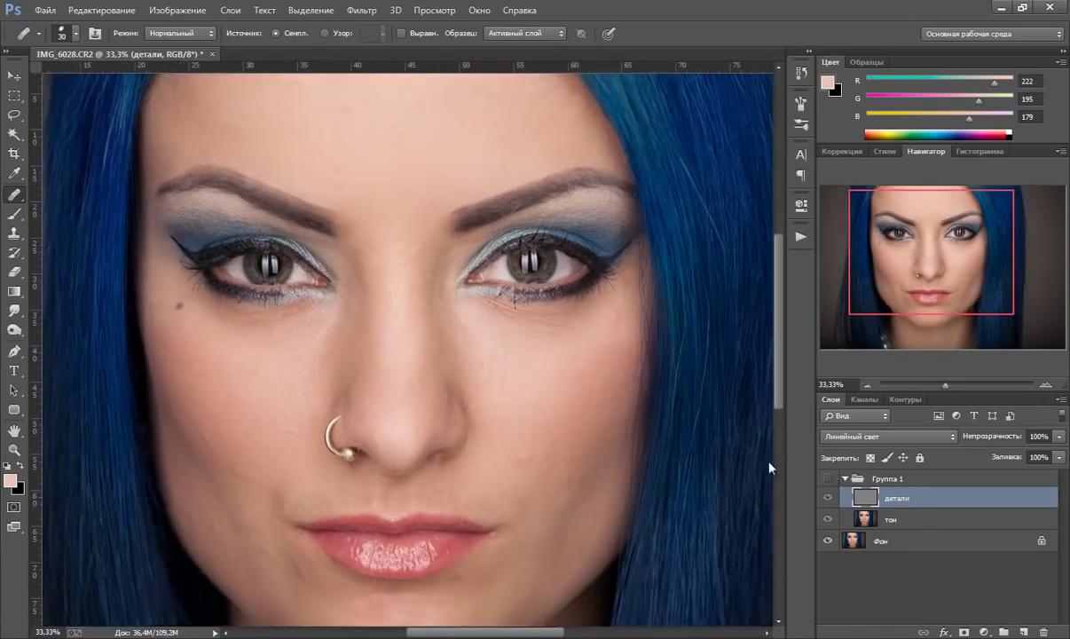
drag(566, 509, 568, 486)
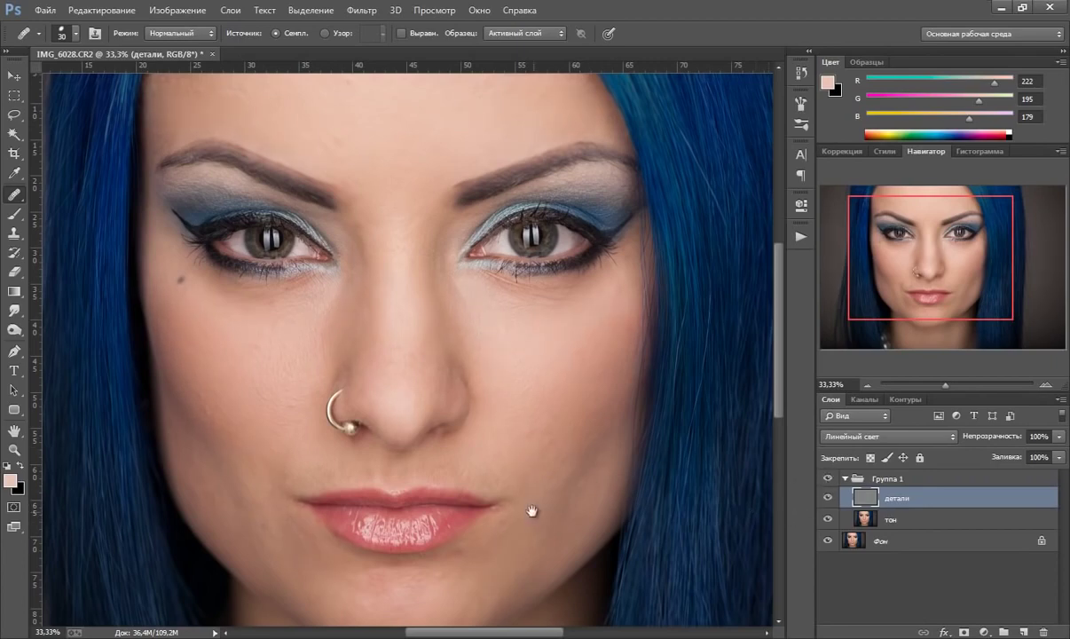
drag(533, 511, 544, 462)
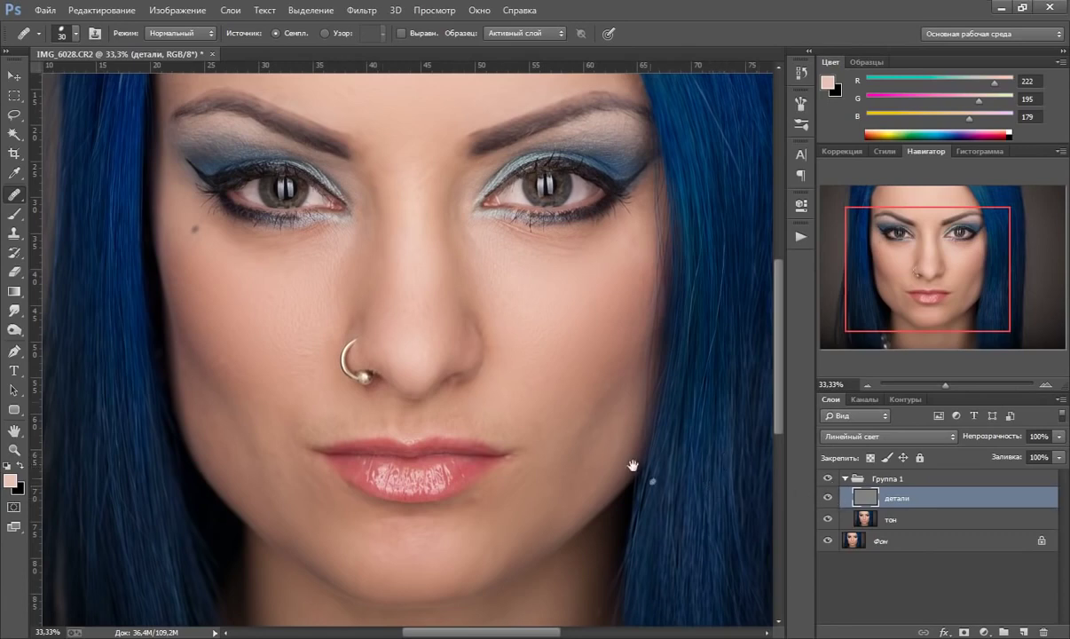
mouse_move(632, 465)
mouse_down()
mouse_move(639, 439)
mouse_move(616, 432)
mouse_up()
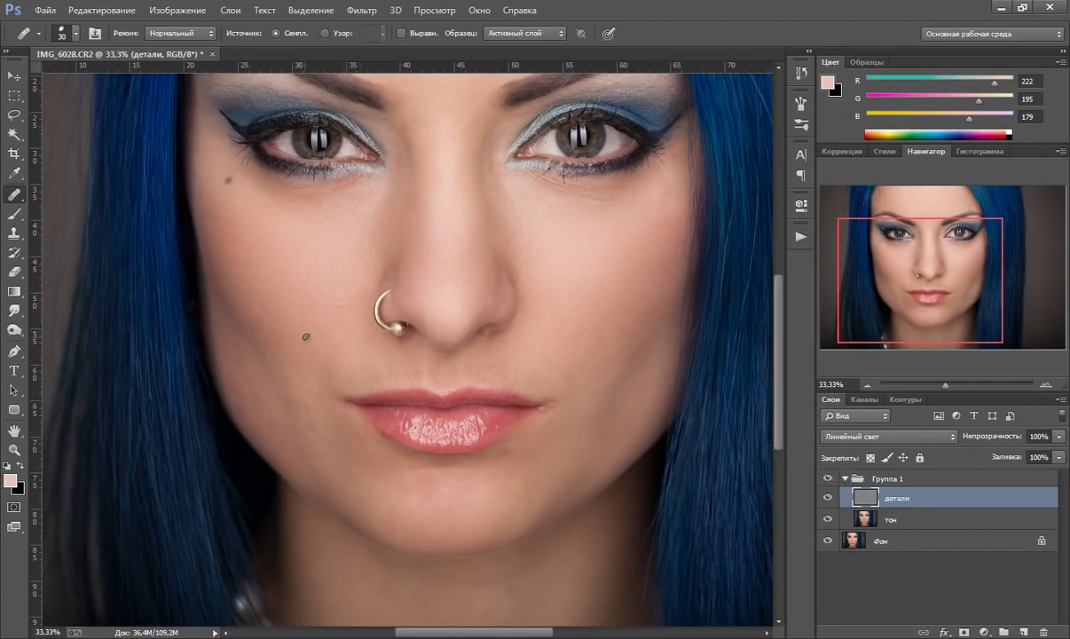
scroll(328, 351, down, 1)
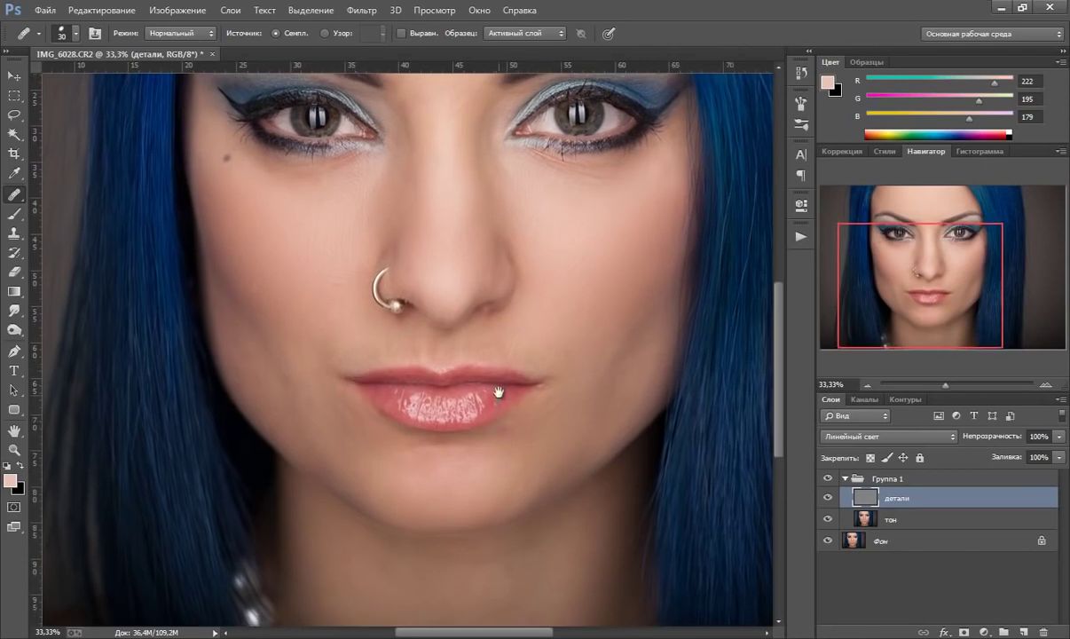
scroll(490, 385, up, 2)
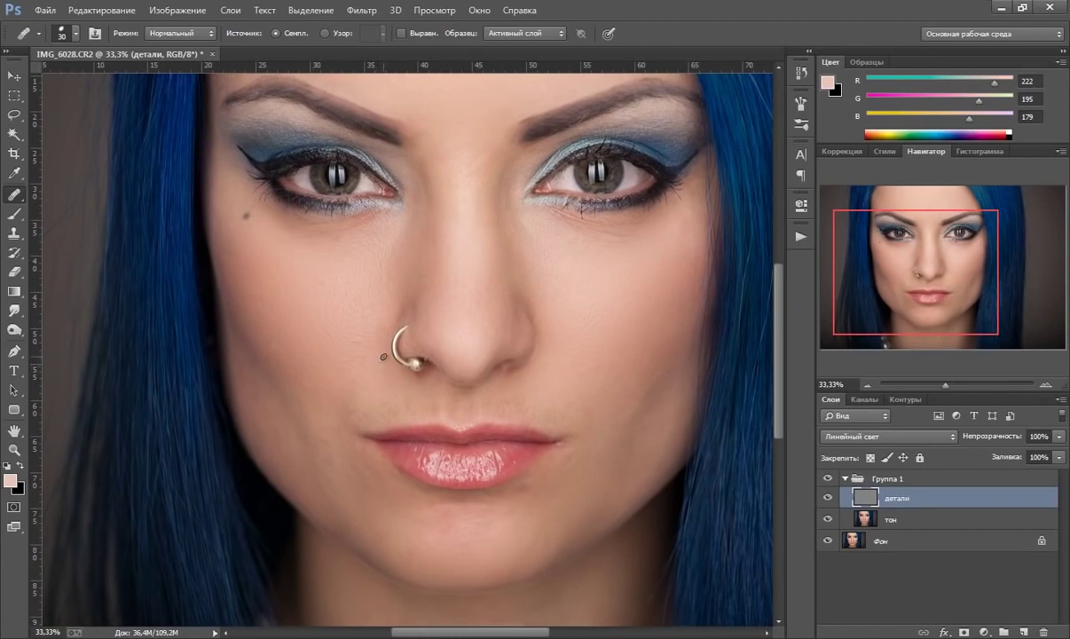
click(15, 449)
right_click(451, 365)
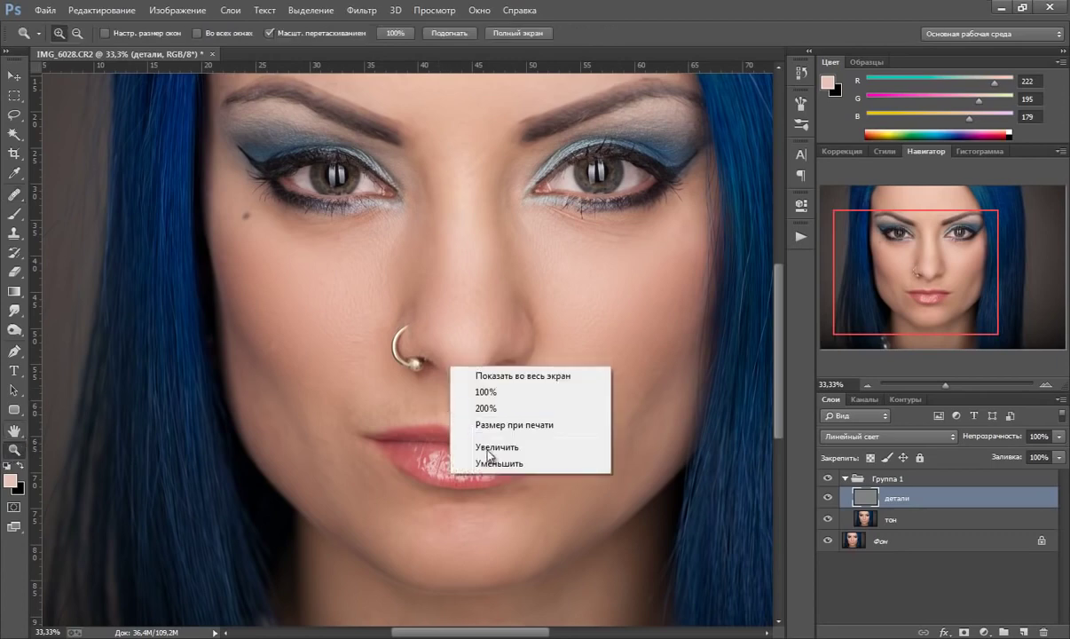
click(498, 463)
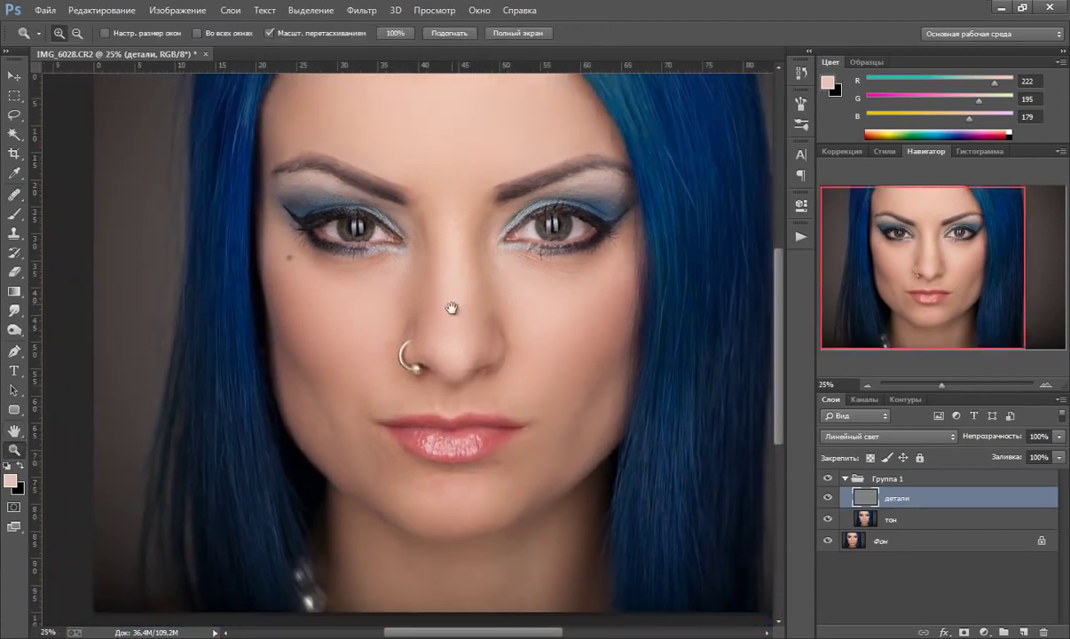
drag(439, 290, 432, 353)
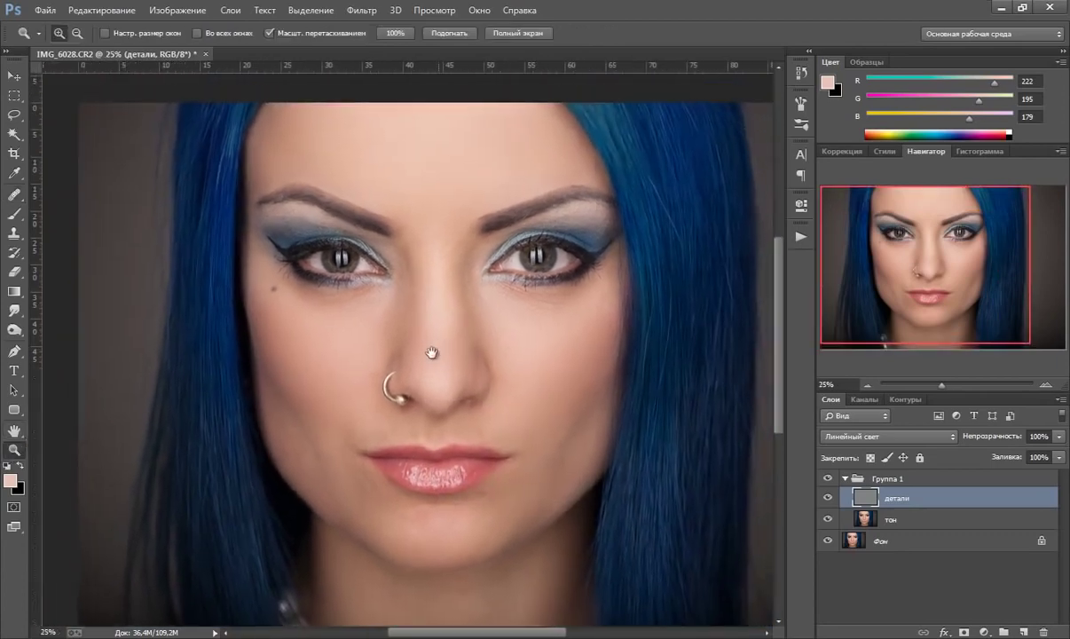
click(830, 479)
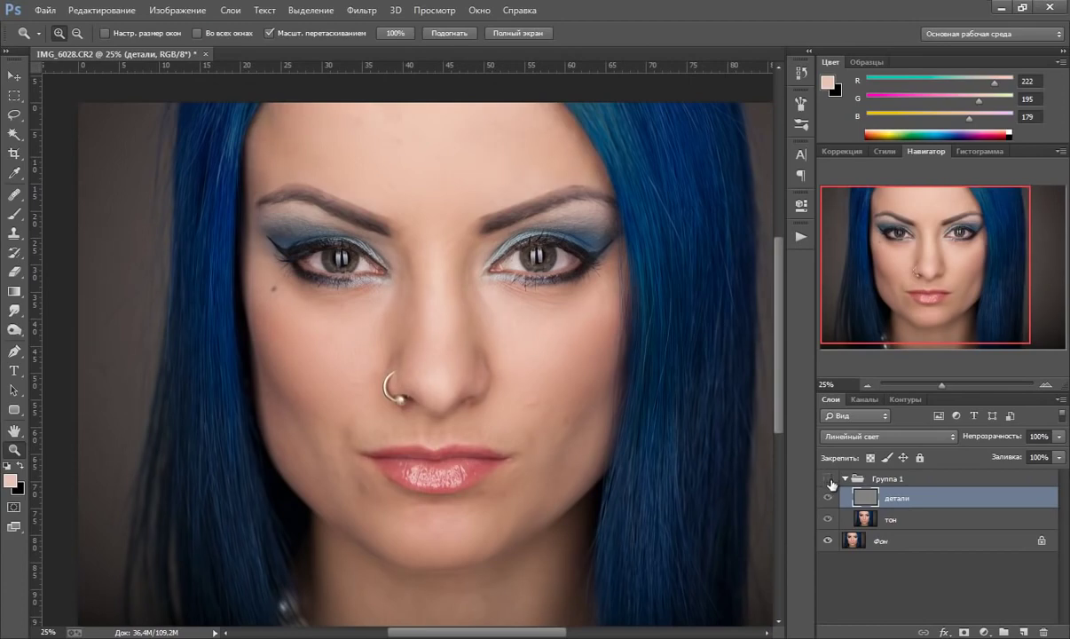
click(829, 480)
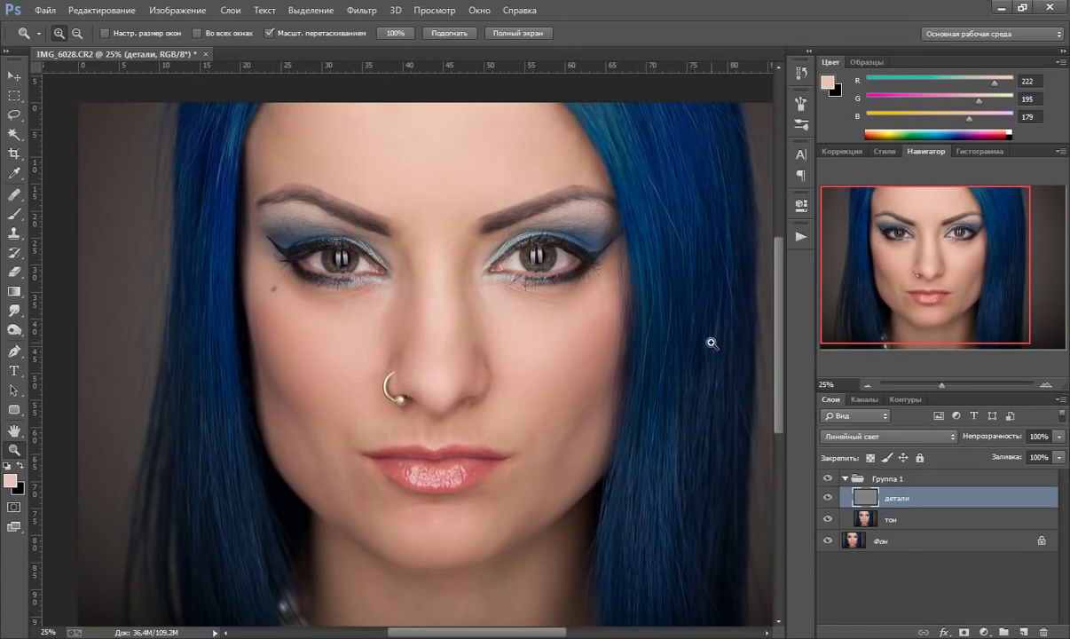